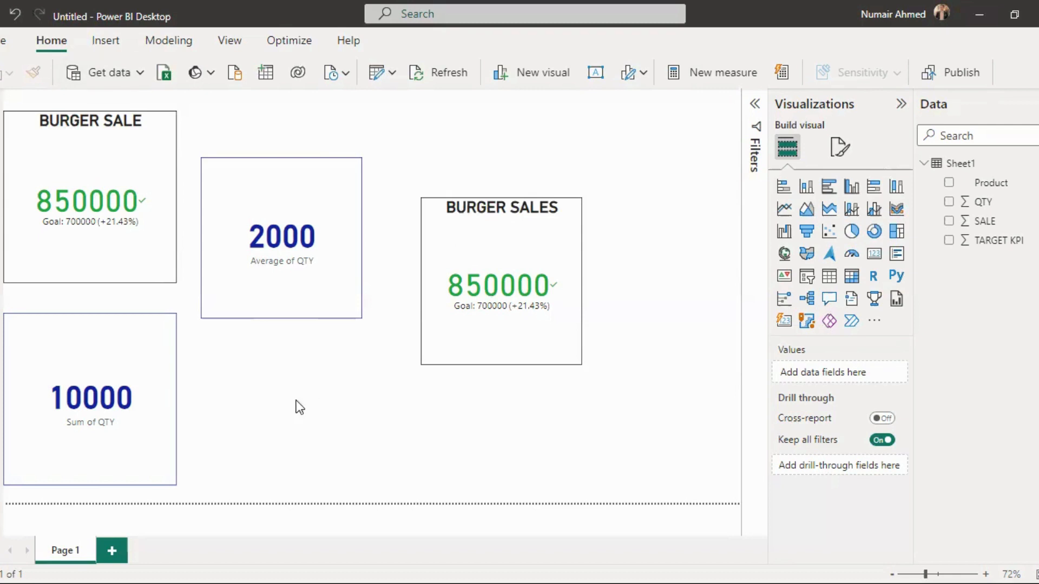
- Remove the QTY field from the Sum of QTY card and add it back
{"action": "left_click", "coordinate": [146, 226]}
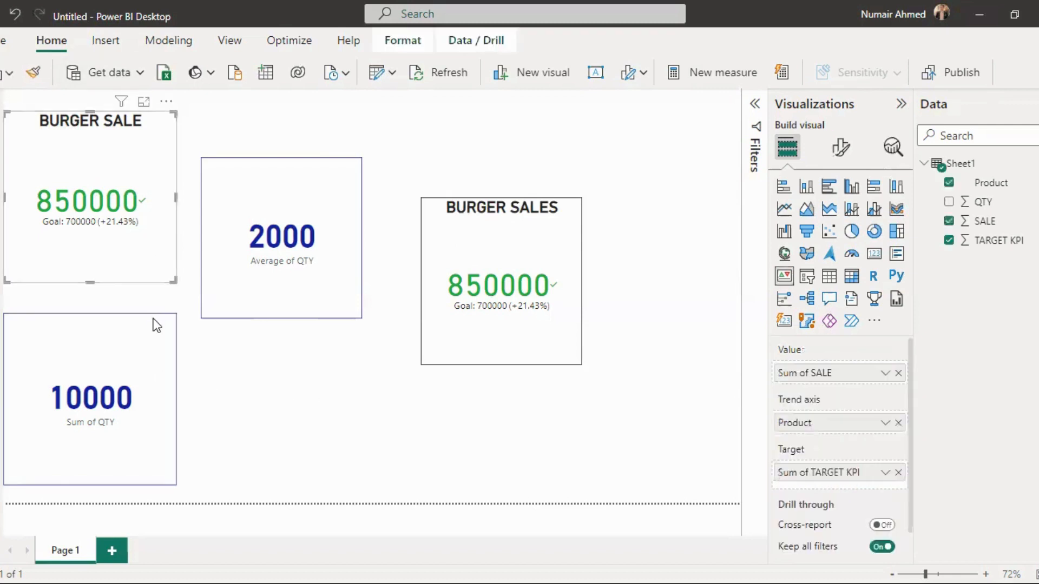
{"action": "left_click", "coordinate": [153, 335]}
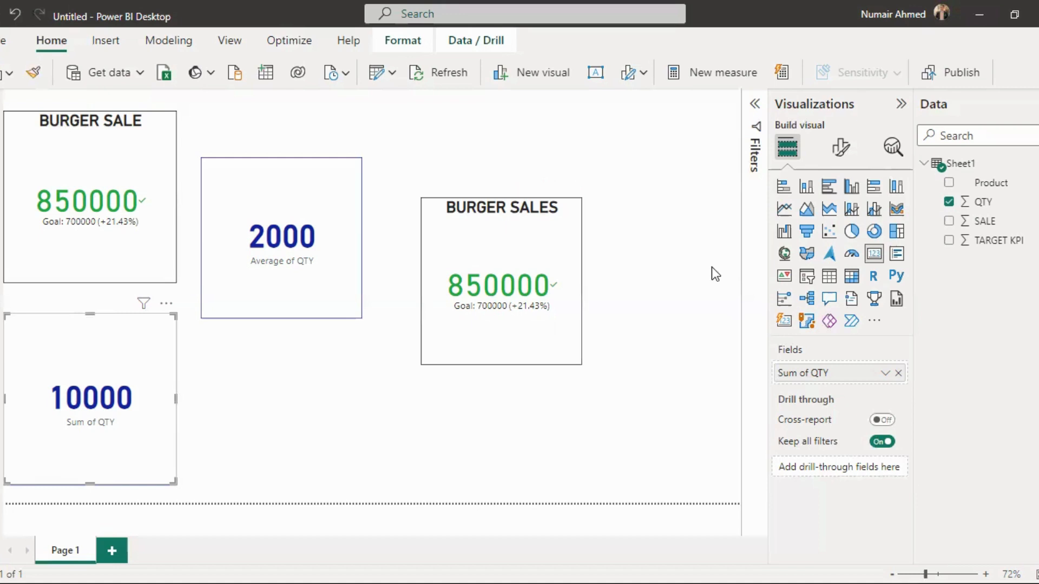
{"action": "left_click", "coordinate": [949, 203]}
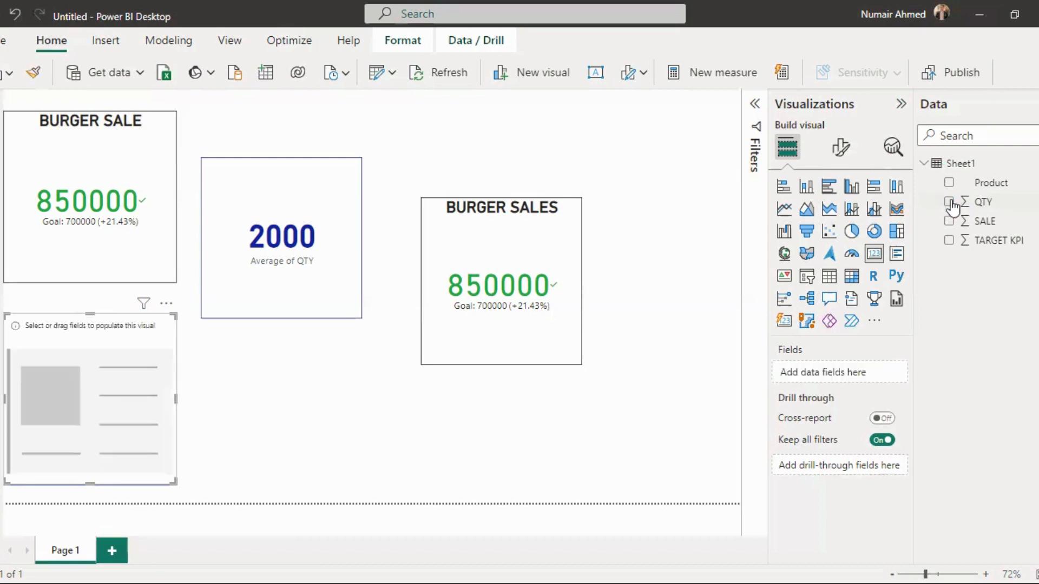
{"action": "left_click", "coordinate": [949, 203]}
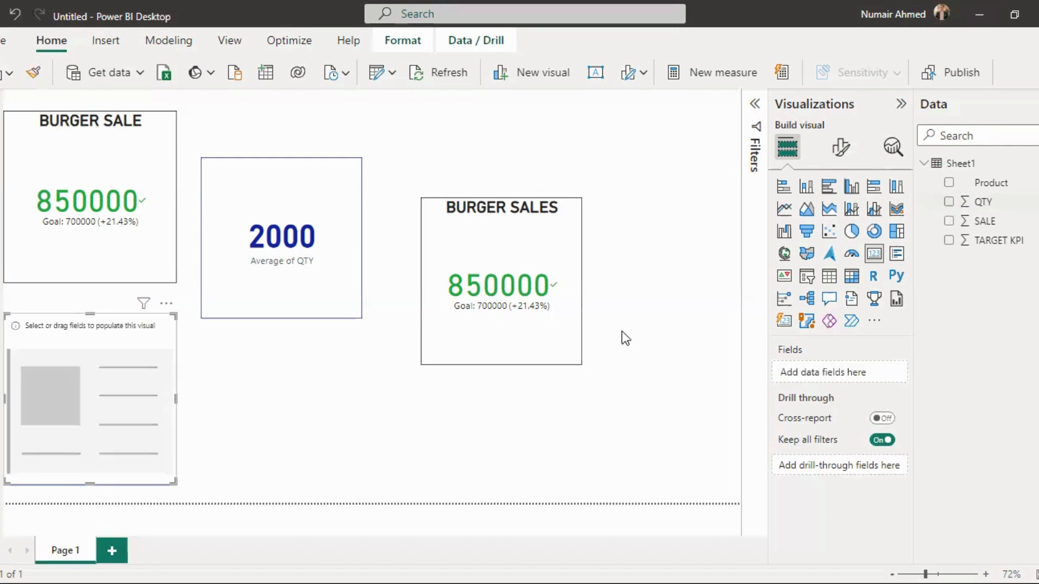
- Move the BURGER SALES KPI visual up and slightly left, beside the Average of QTY card
{"action": "left_click", "coordinate": [681, 379]}
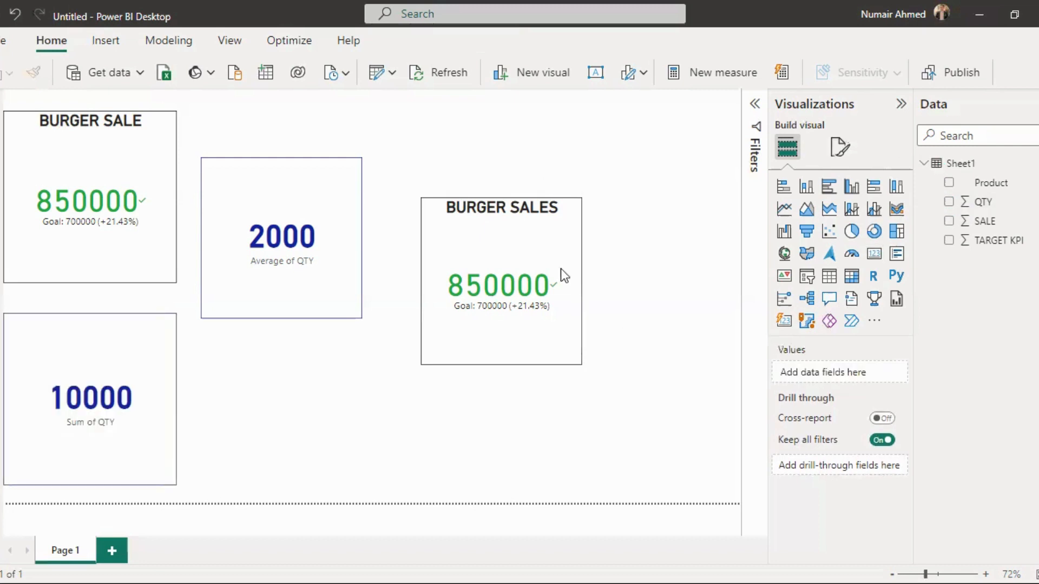
{"action": "left_click_drag", "start_coordinate": [541, 239], "coordinate": [518, 175]}
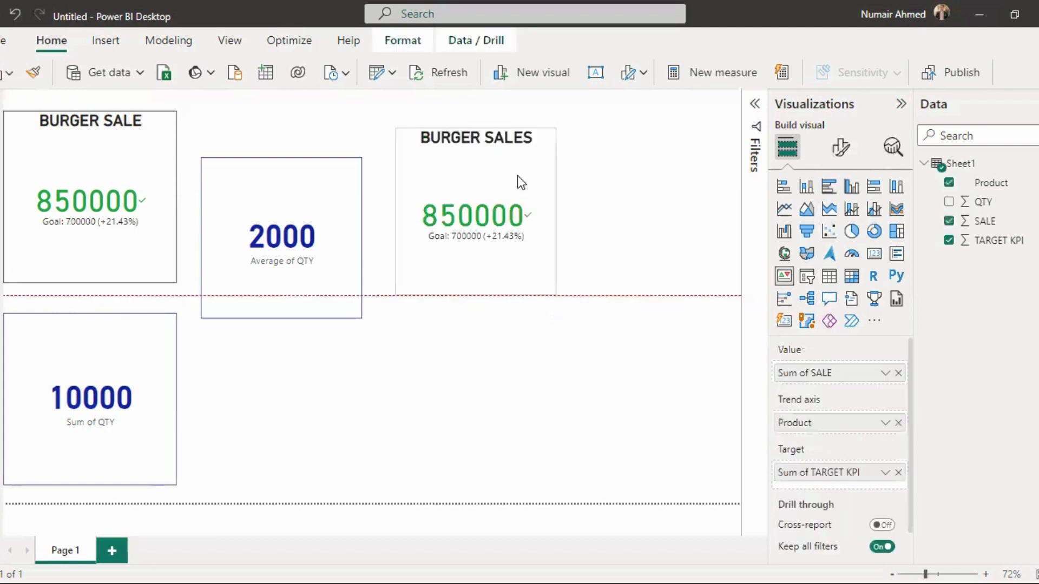
{"action": "left_click", "coordinate": [609, 184]}
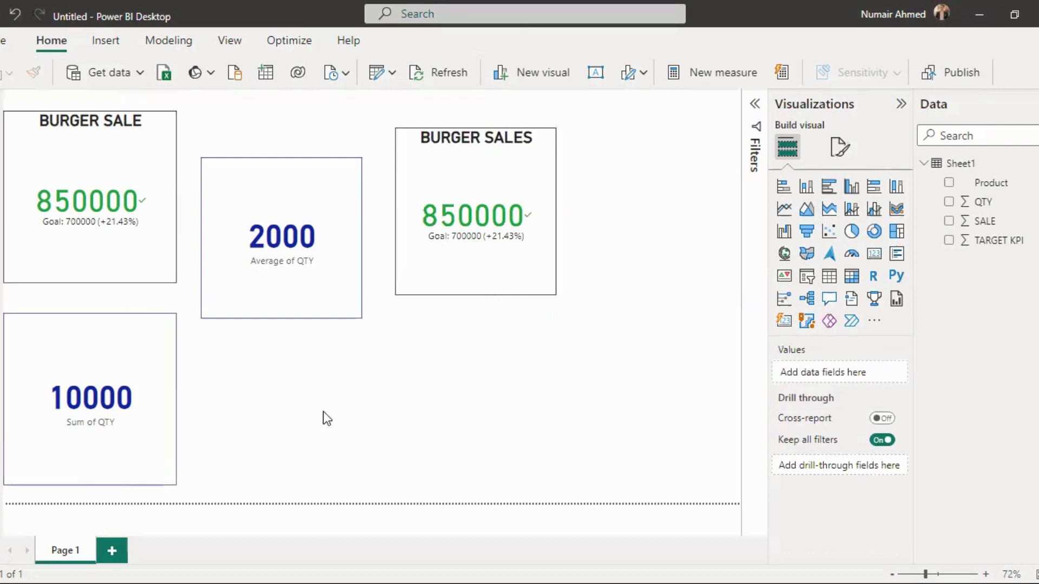
- Add a visual of the SALE field and convert it from a column chart to a card
{"action": "left_click", "coordinate": [949, 222]}
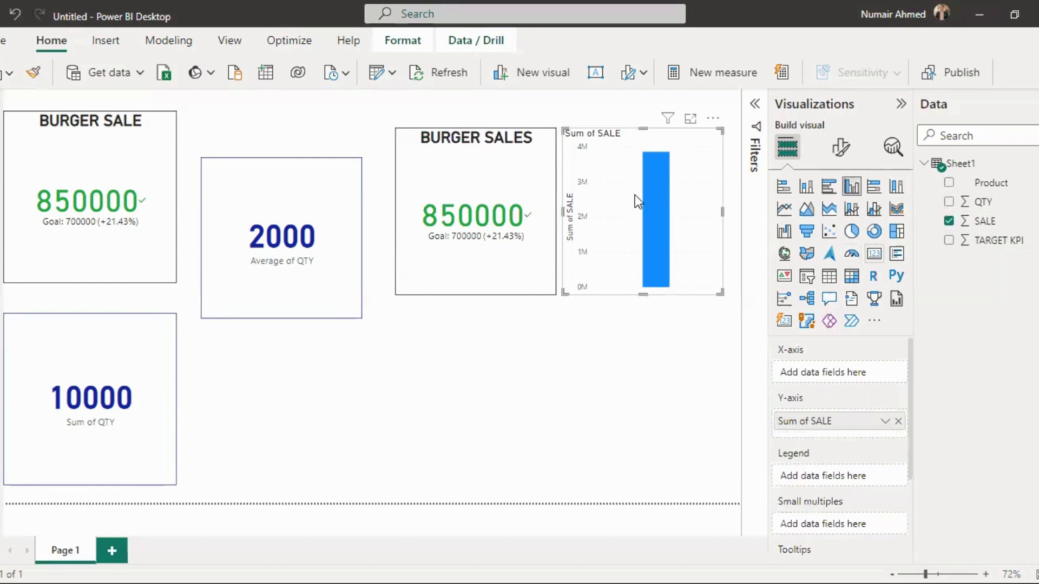
{"action": "left_click", "coordinate": [137, 74]}
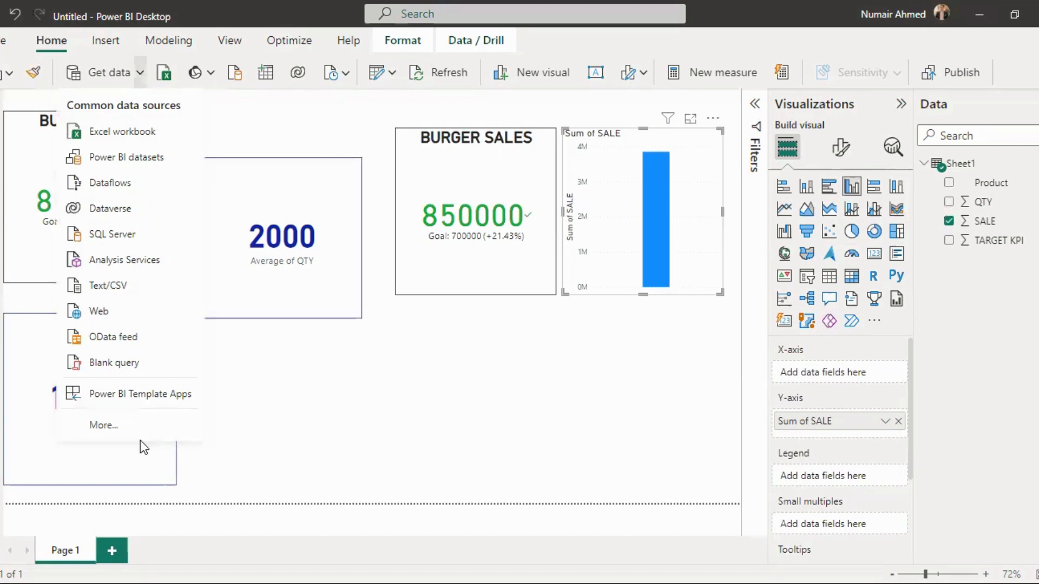
{"action": "left_click", "coordinate": [364, 392]}
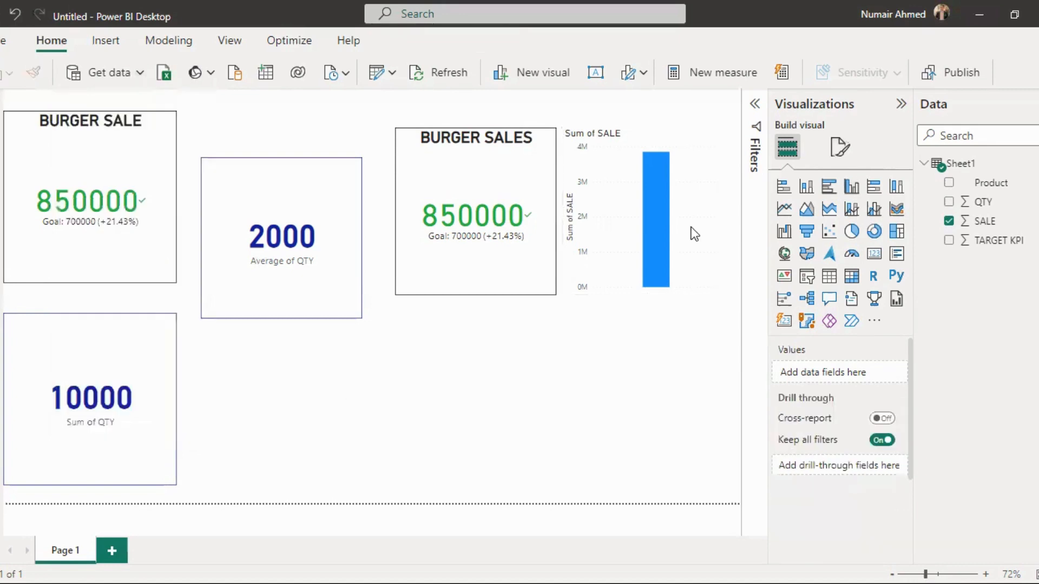
{"action": "left_click", "coordinate": [674, 189]}
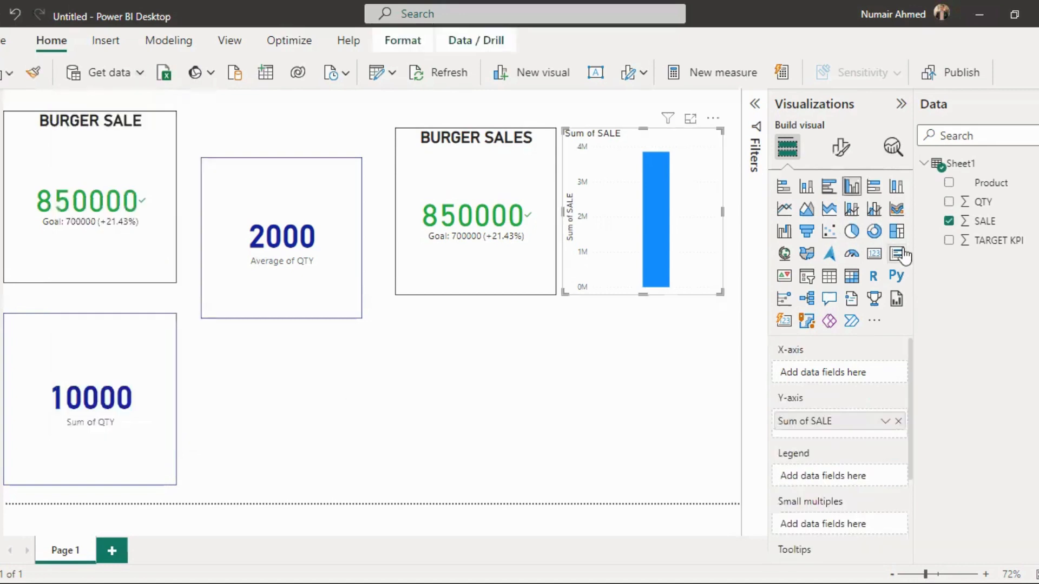
{"action": "left_click", "coordinate": [875, 254]}
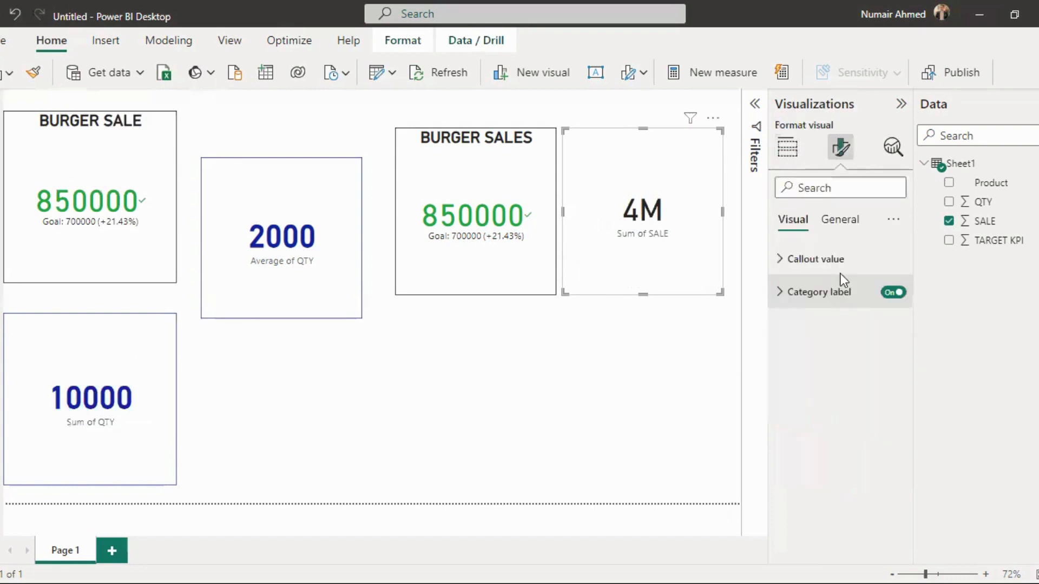
- Copy the formatting of the Sum of QTY card onto the Sum of SALE card with the format painter
{"action": "left_click", "coordinate": [842, 273]}
{"action": "left_click", "coordinate": [843, 273]}
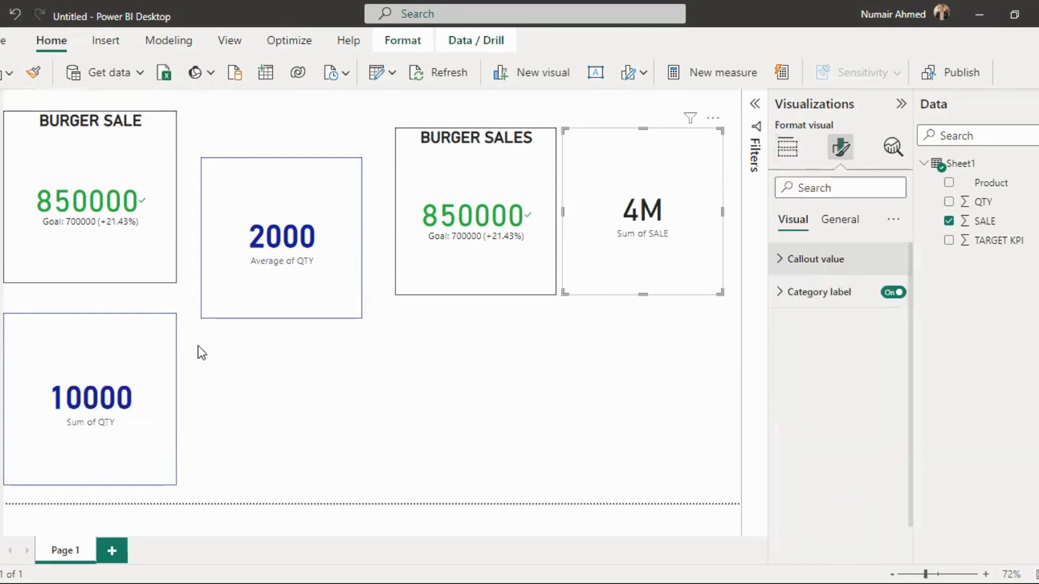
{"action": "left_click", "coordinate": [109, 352]}
{"action": "double_click", "coordinate": [33, 72]}
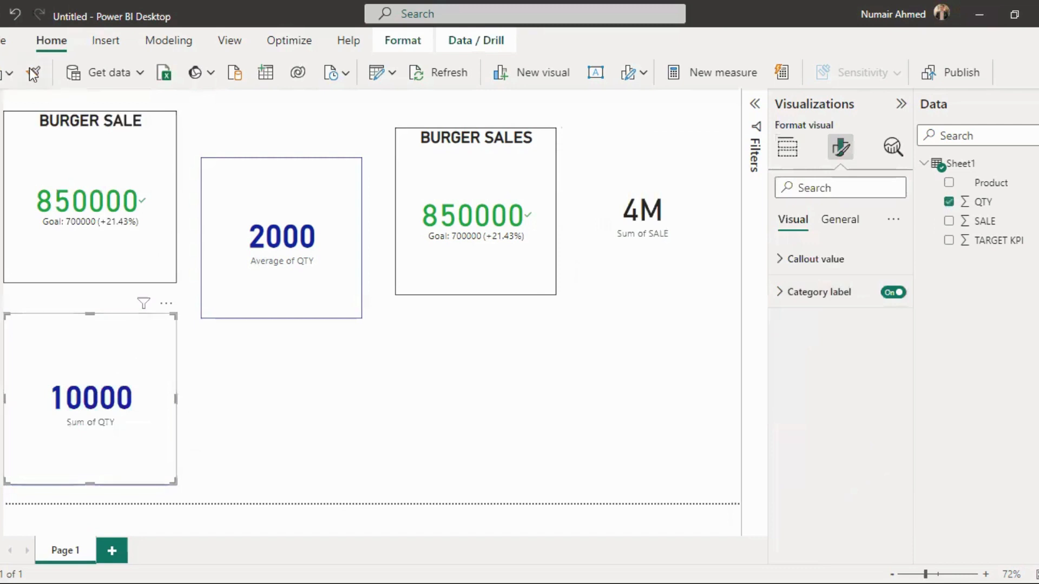
{"action": "left_click", "coordinate": [351, 191]}
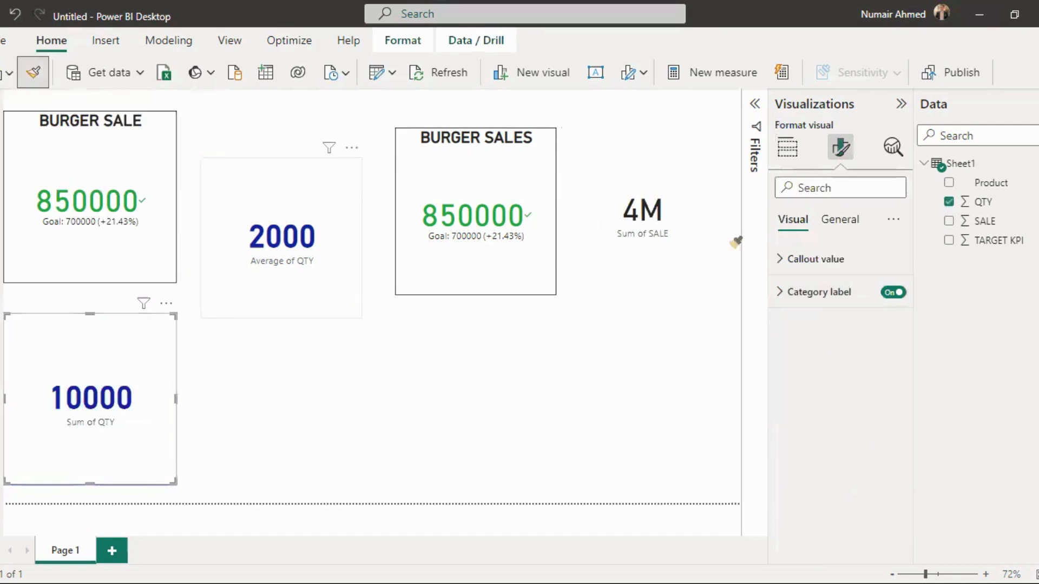
{"action": "left_click", "coordinate": [668, 212]}
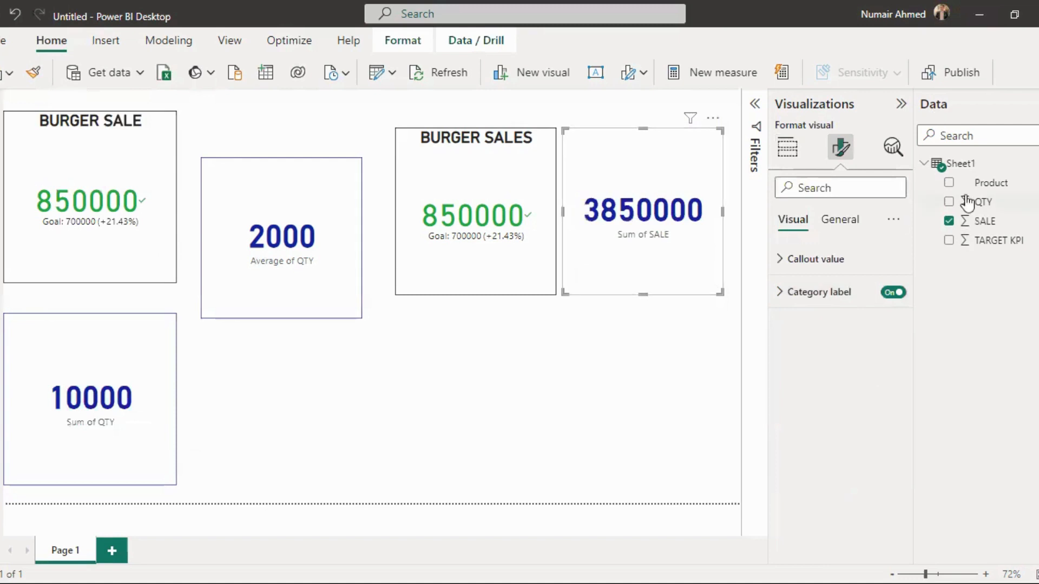
- Change the aggregation of SALE in the newly formatted card from Sum to Average
{"action": "left_click", "coordinate": [788, 147]}
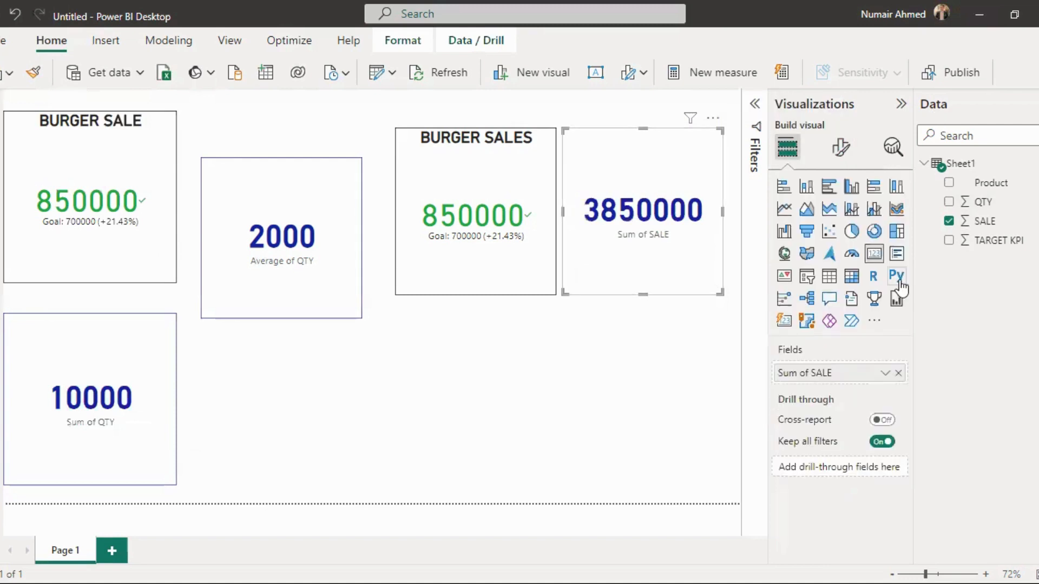
{"action": "left_click", "coordinate": [885, 374]}
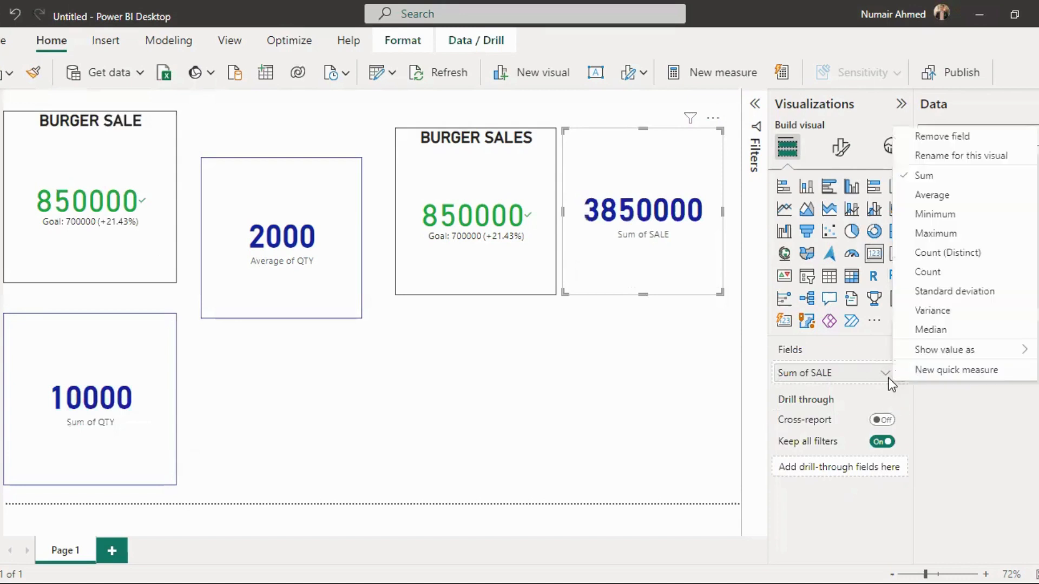
{"action": "left_click", "coordinate": [971, 198]}
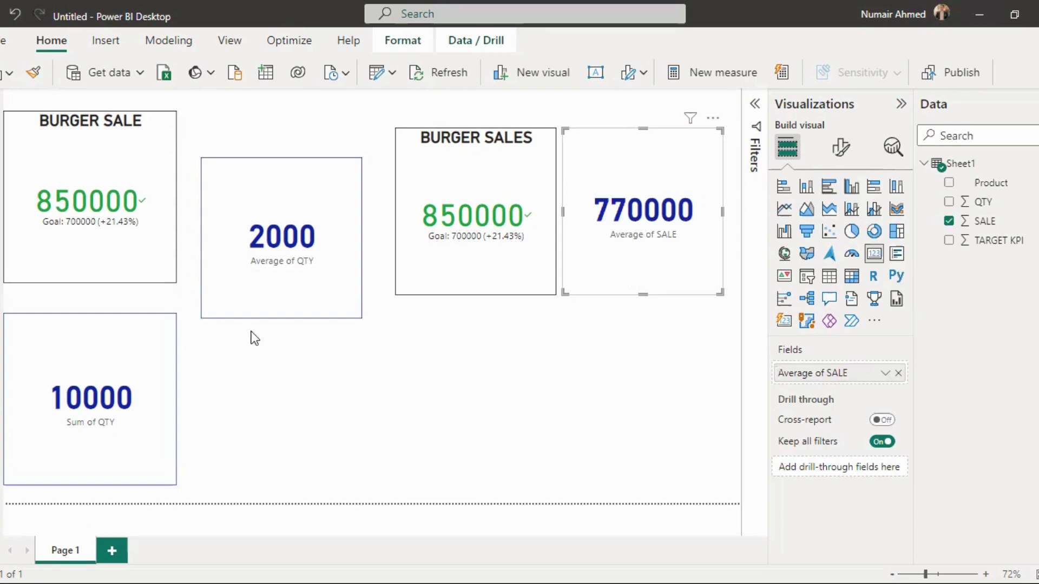
{"action": "left_click", "coordinate": [316, 356]}
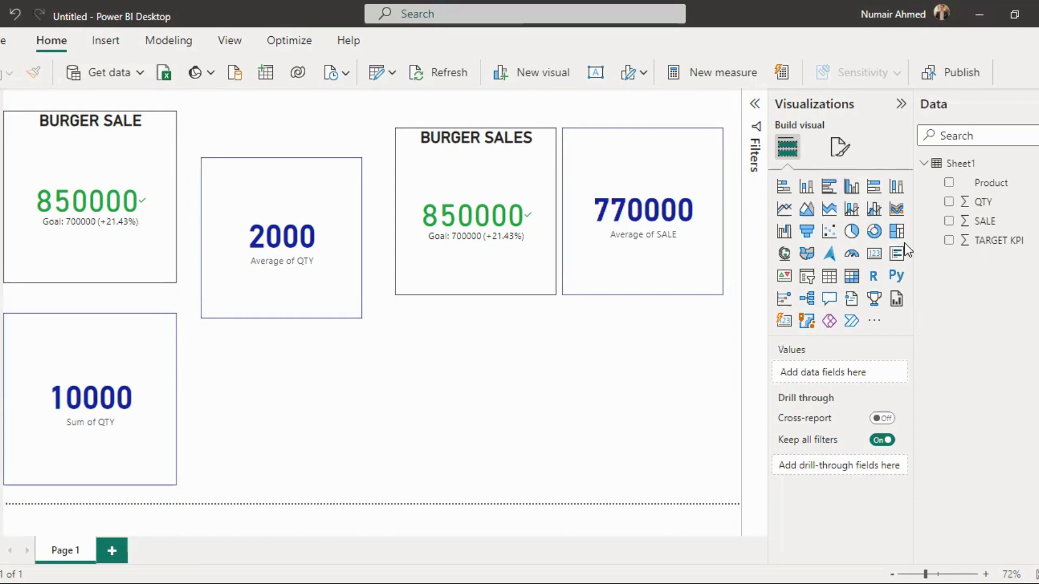
- Add a KPI visual with SALE as the value, Product as the trend axis and TARGET KPI as the target
{"action": "left_click", "coordinate": [785, 277]}
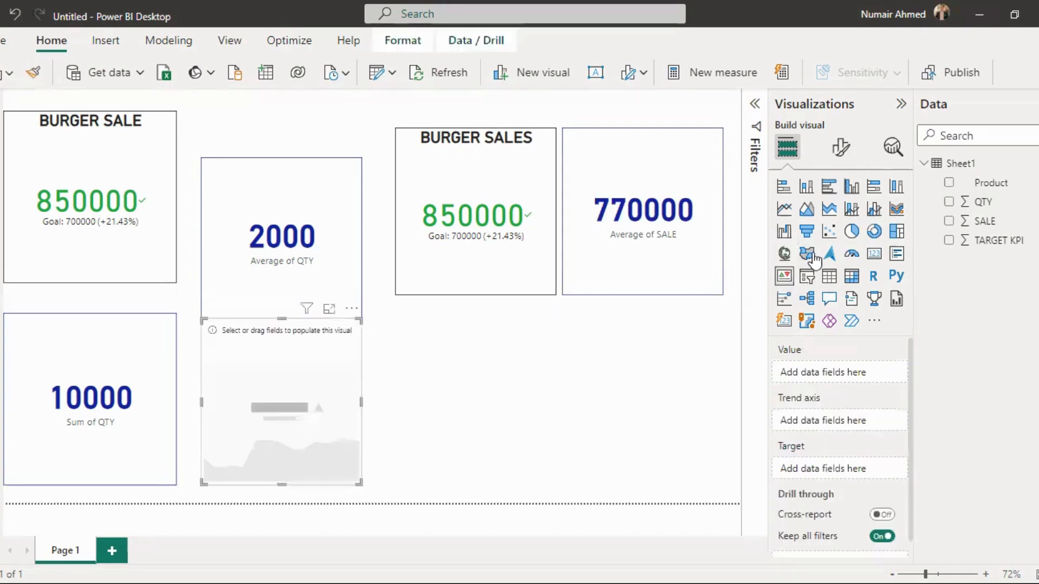
{"action": "left_click", "coordinate": [948, 221]}
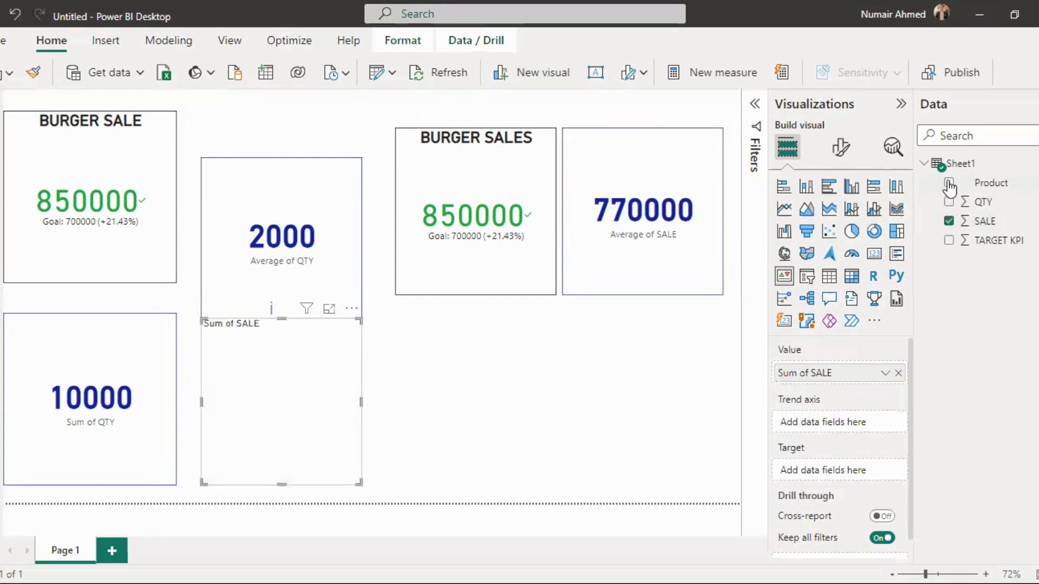
{"action": "left_click", "coordinate": [950, 184]}
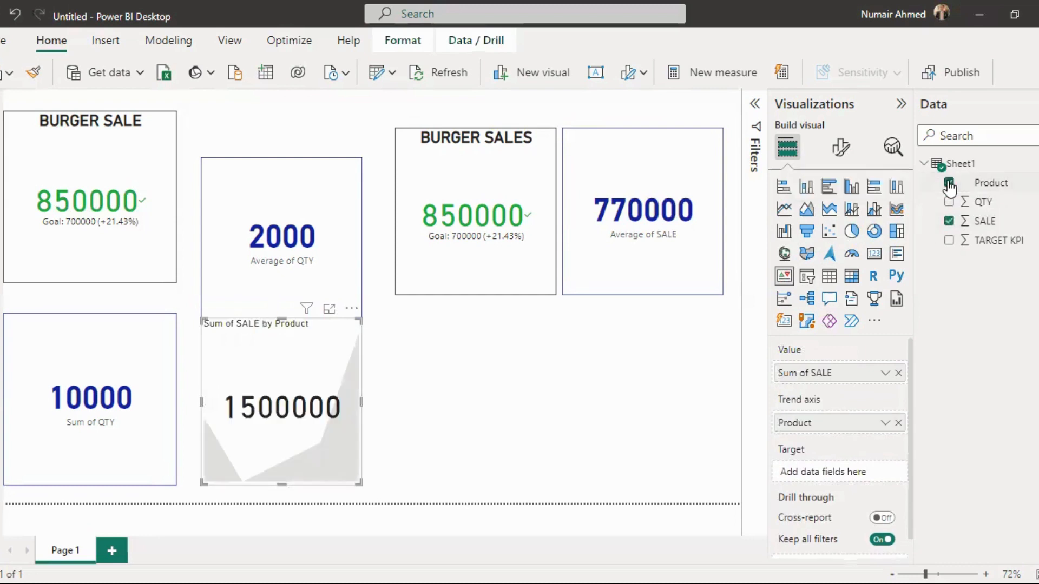
{"action": "left_click", "coordinate": [948, 241]}
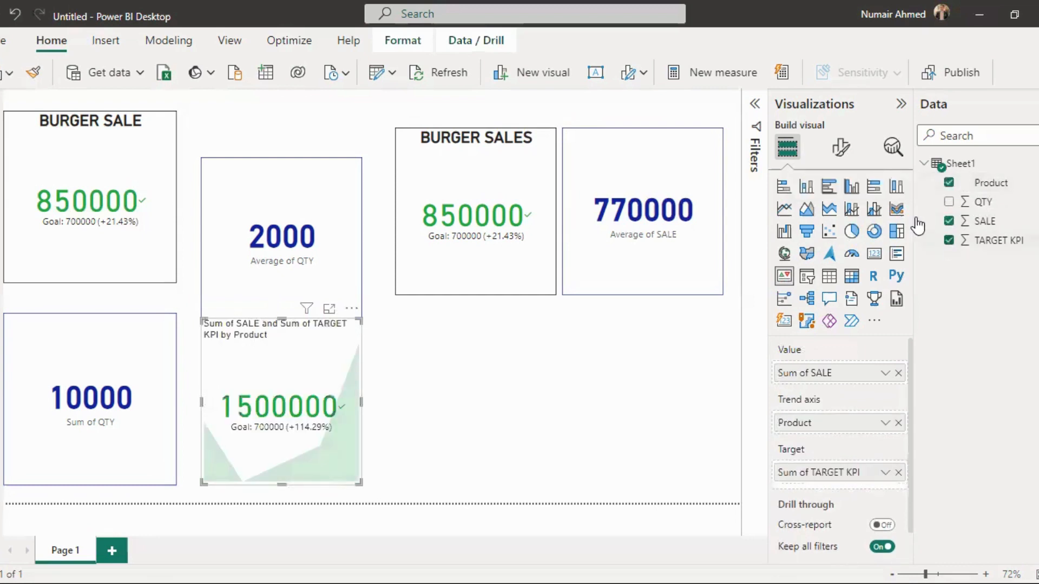
- Filter the new KPI visual to the product CHIPS using basic filtering
{"action": "left_click", "coordinate": [754, 105]}
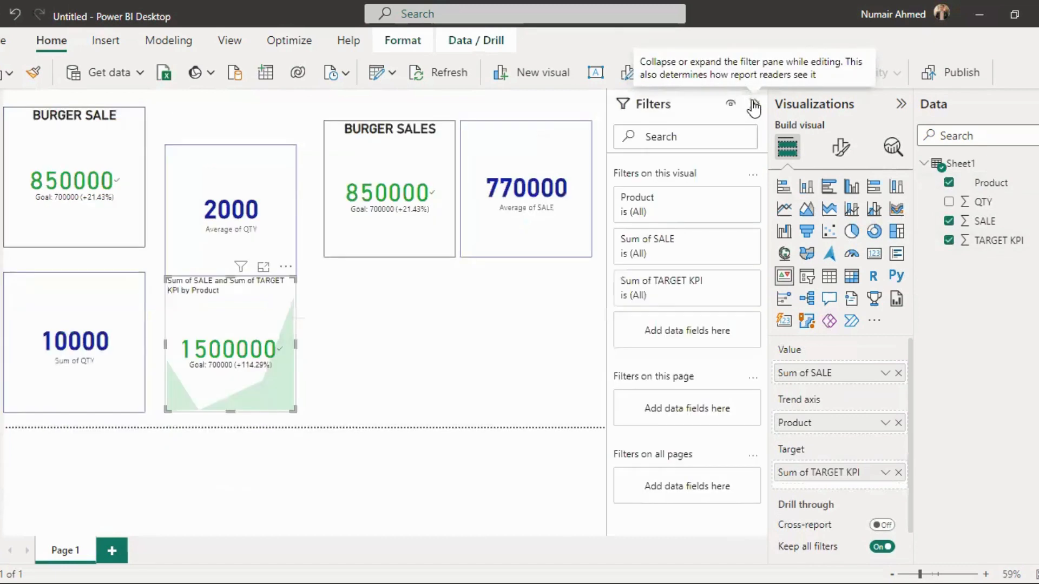
{"action": "left_click", "coordinate": [675, 206]}
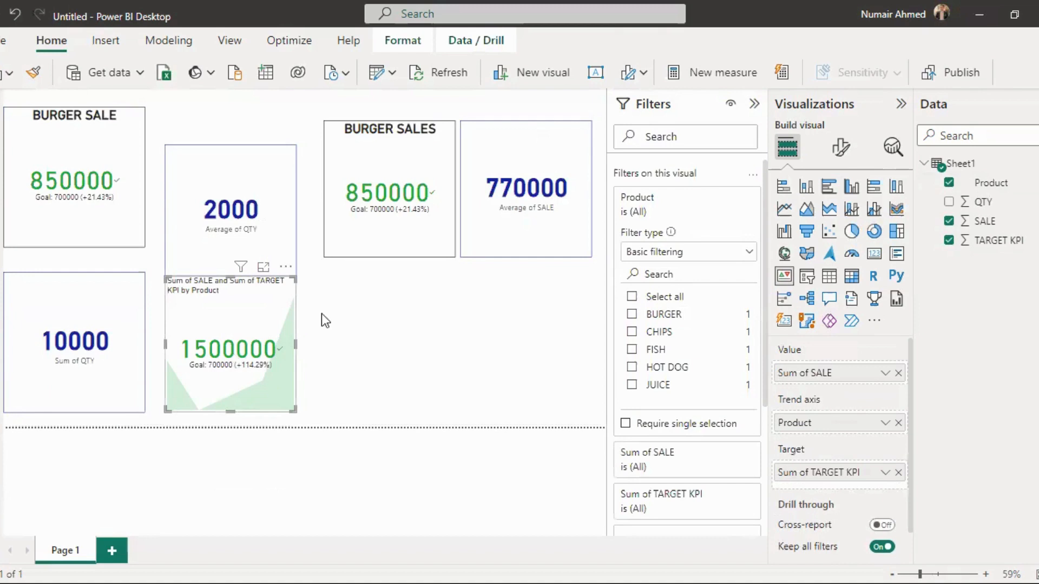
{"action": "left_click", "coordinate": [631, 333]}
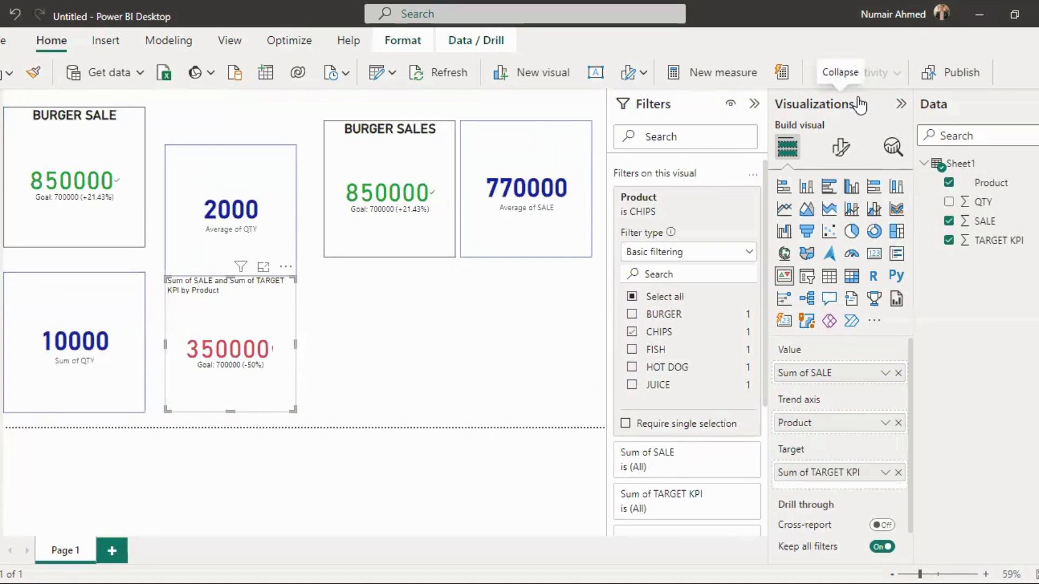
{"action": "left_click", "coordinate": [755, 104]}
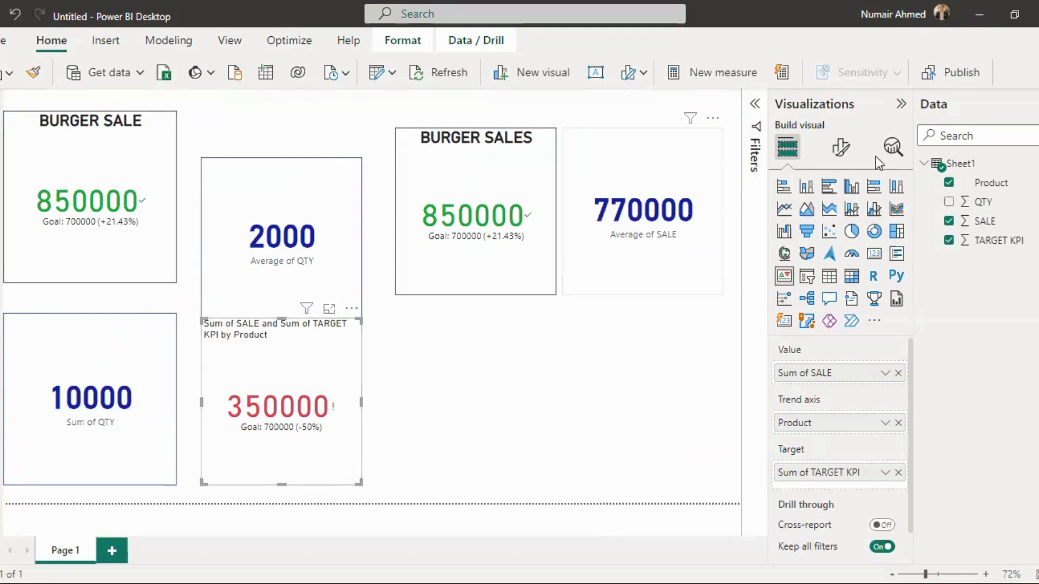
- Set the title of the CHIPS KPI visual to FRIES and center it horizontally
{"action": "left_click", "coordinate": [842, 149]}
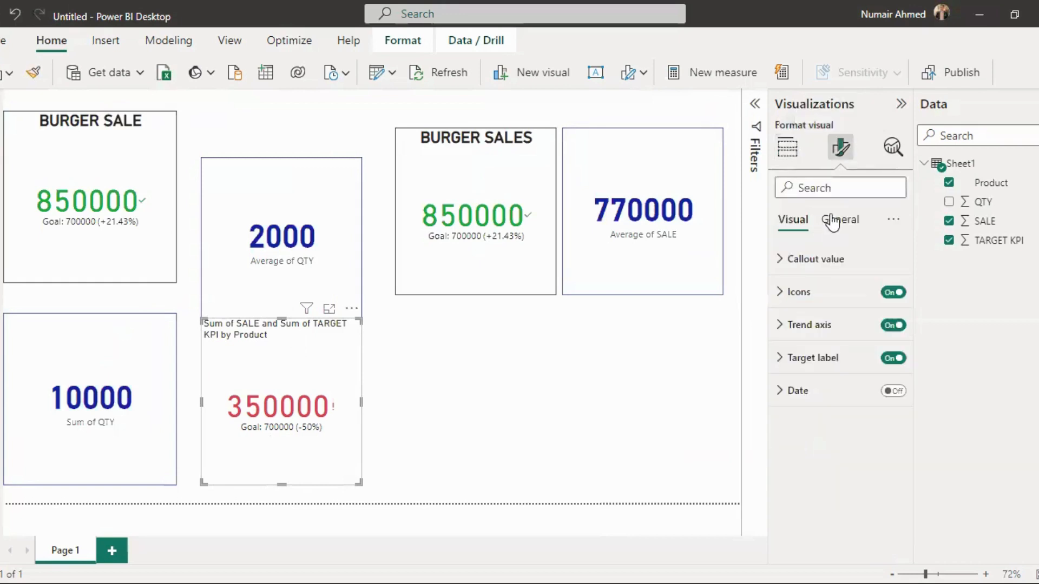
{"action": "left_click", "coordinate": [836, 227]}
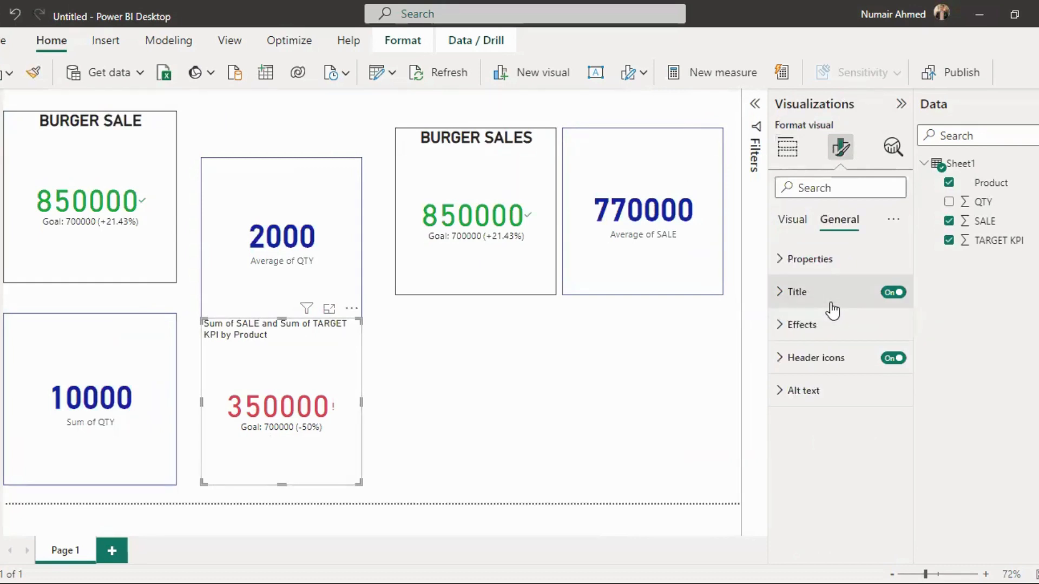
{"action": "left_click", "coordinate": [832, 308]}
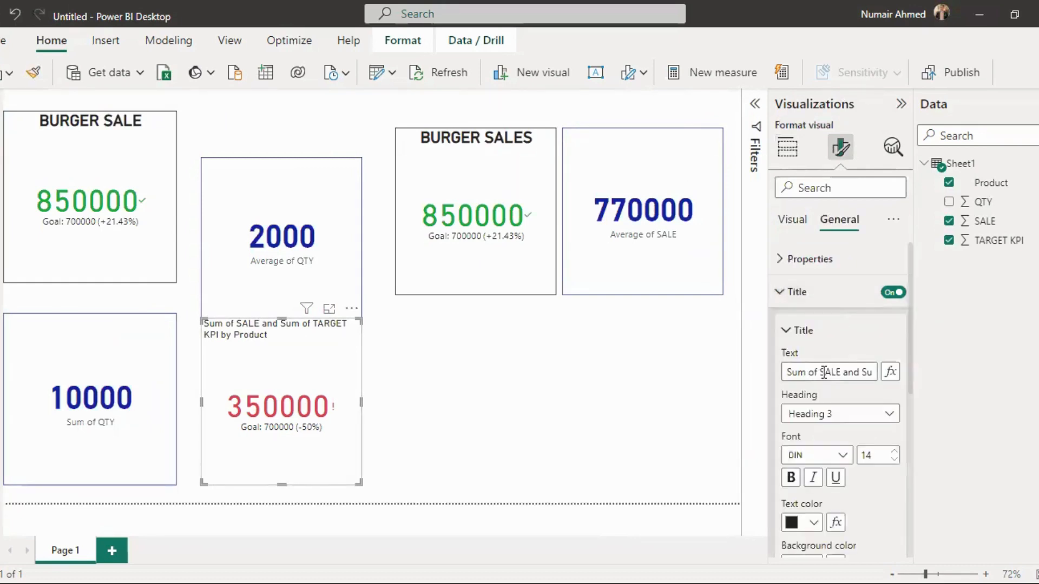
{"action": "double_click", "coordinate": [824, 373]}
{"action": "key", "text": "ctrl+a"}
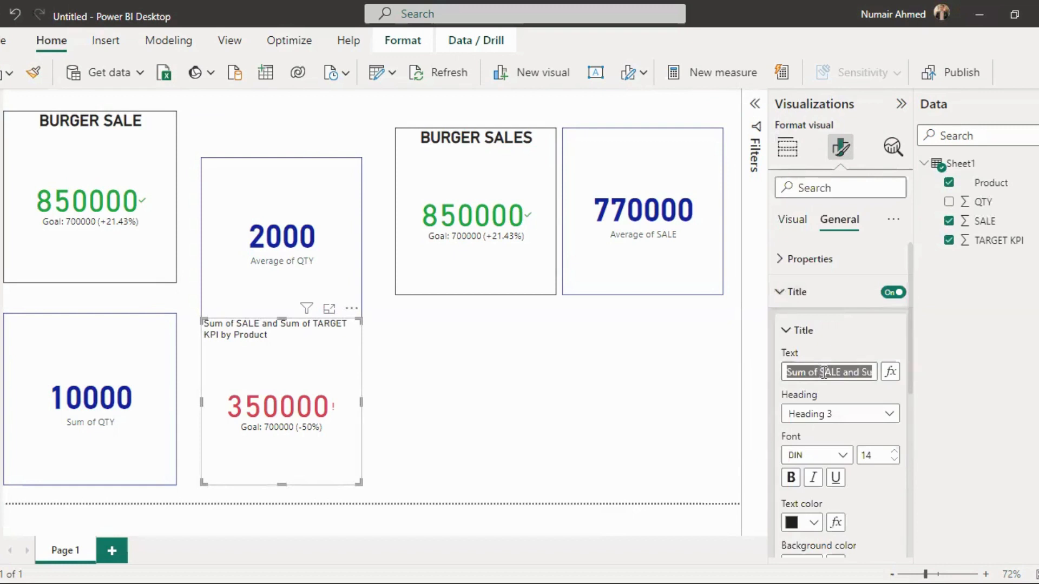
{"action": "type", "text": "FRIES"}
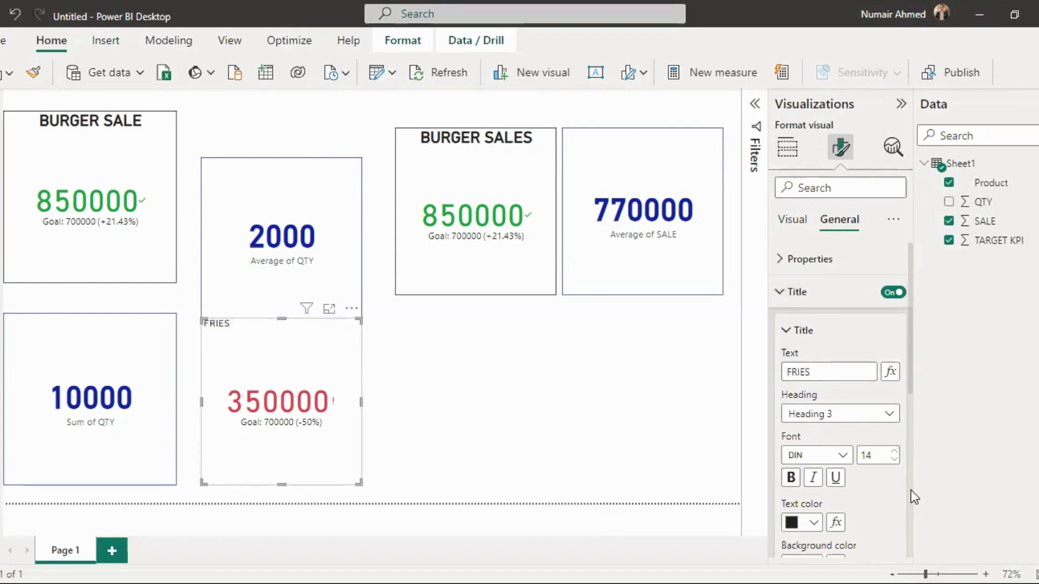
{"action": "scroll", "coordinate": [836, 409], "scroll_direction": "down", "scroll_amount": 4}
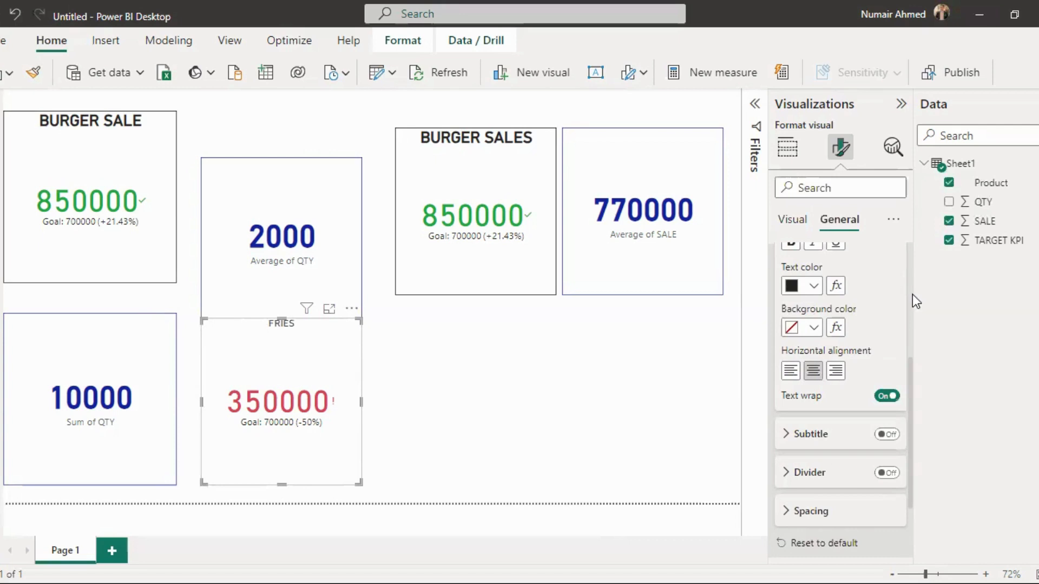
{"action": "scroll", "coordinate": [906, 346], "scroll_direction": "up", "scroll_amount": 2}
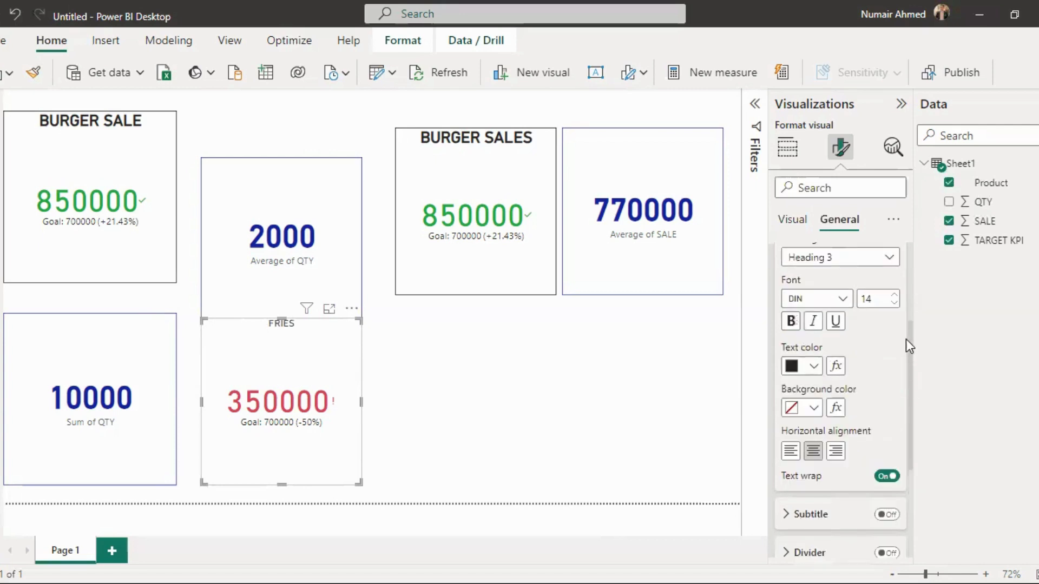
- Increase the FRIES KPI title's font size to 25 and make it bold
{"action": "left_click", "coordinate": [896, 297]}
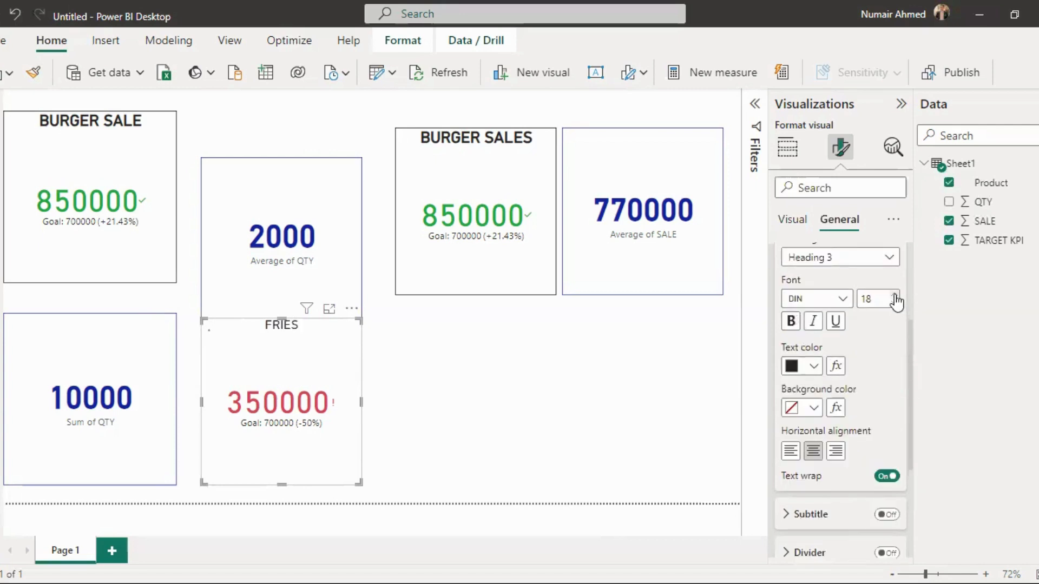
{"action": "left_click", "coordinate": [895, 296]}
{"action": "left_click", "coordinate": [896, 296]}
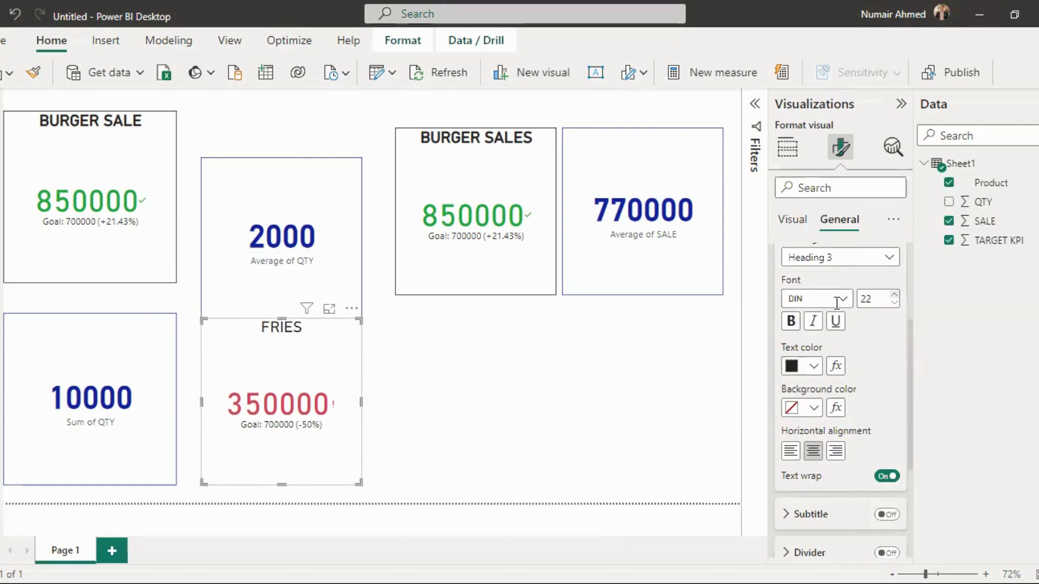
{"action": "left_click", "coordinate": [794, 321]}
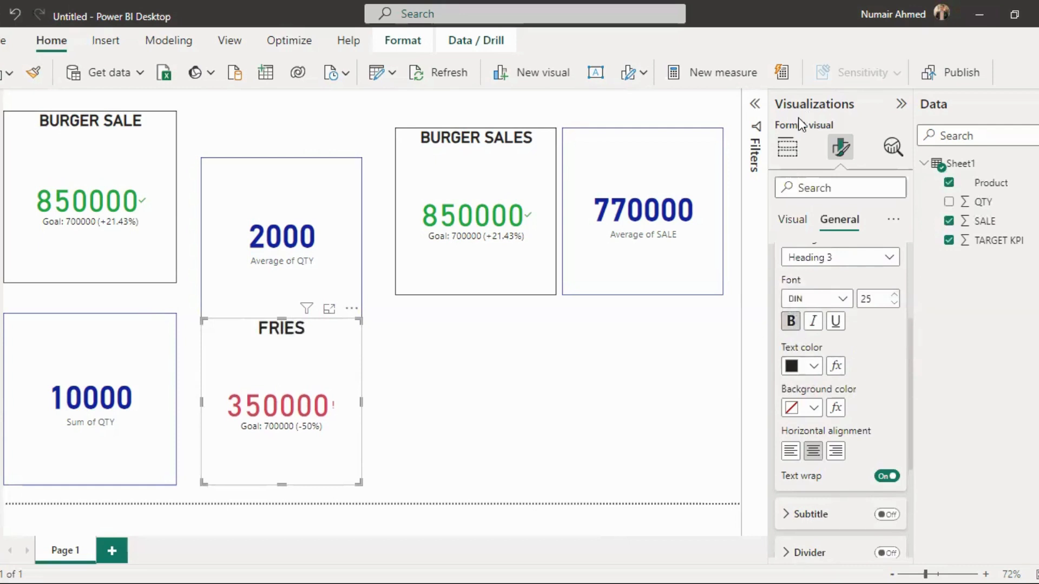
- Set the FRIES KPI's trend axis bad color to gold and its neutral color to purple
{"action": "left_click", "coordinate": [796, 152]}
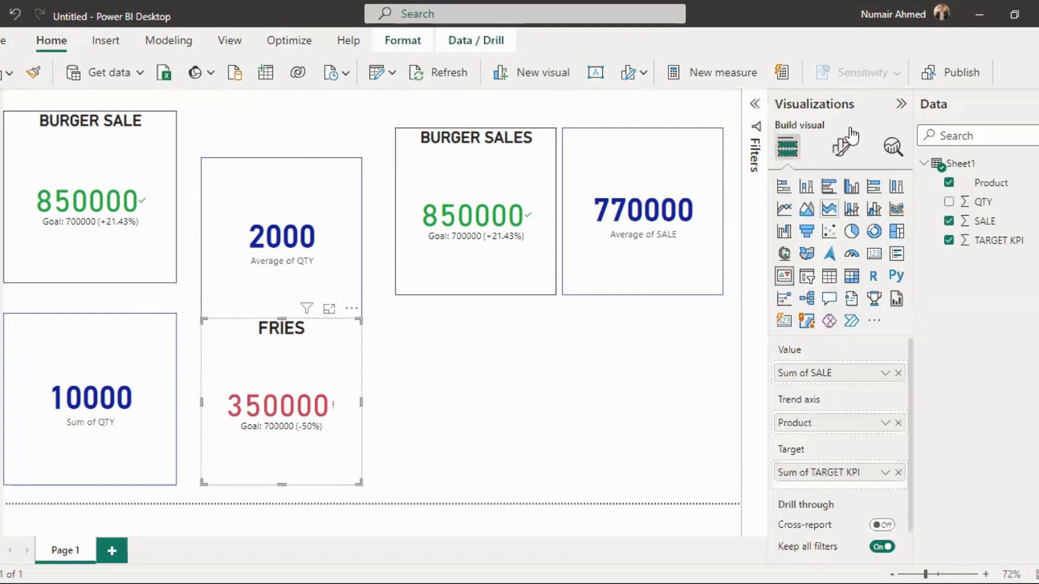
{"action": "left_click", "coordinate": [839, 149]}
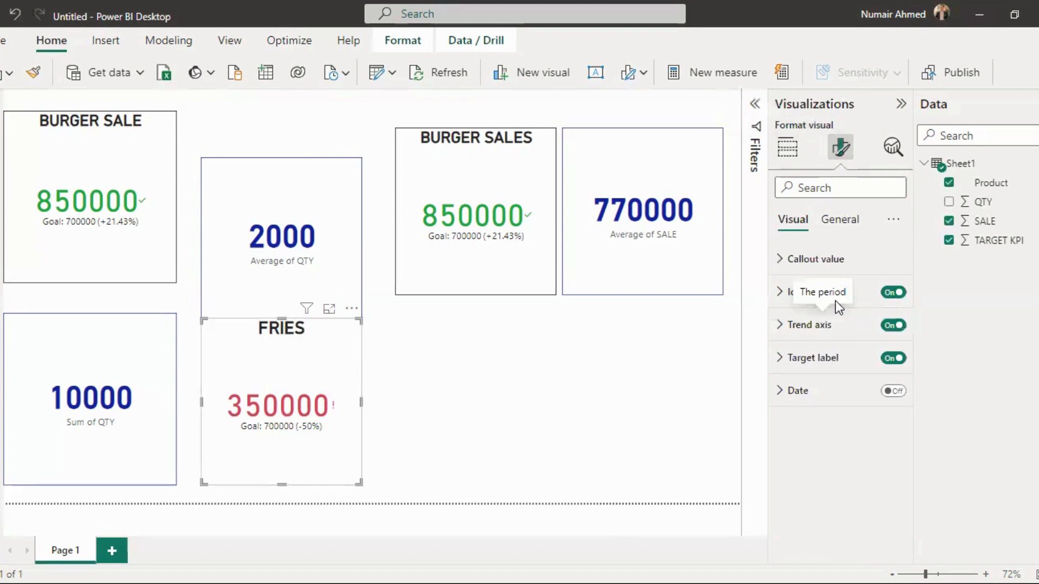
{"action": "left_click", "coordinate": [853, 333]}
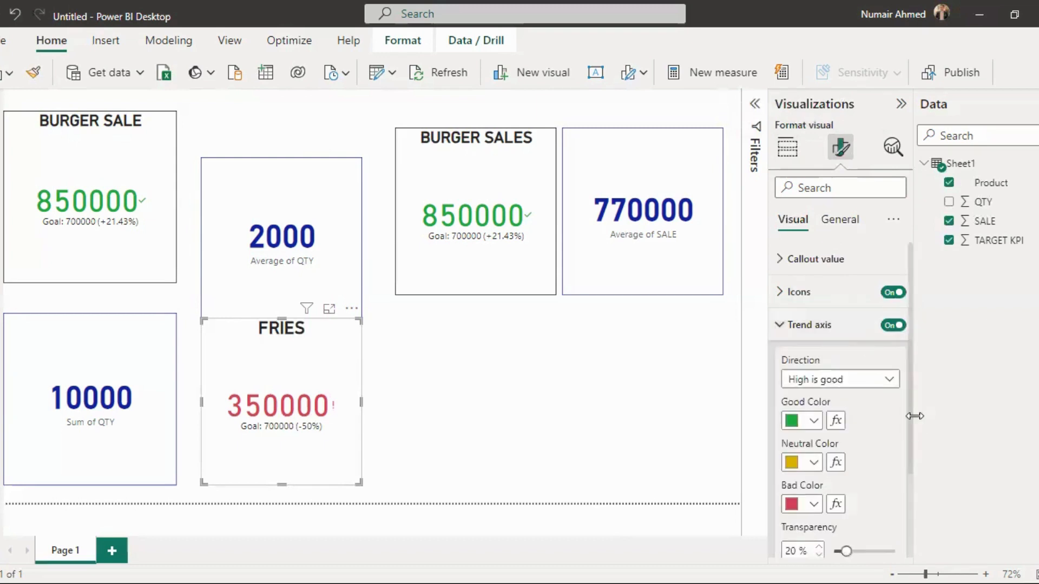
{"action": "scroll", "coordinate": [909, 417], "scroll_direction": "down", "scroll_amount": 1}
{"action": "scroll", "coordinate": [913, 459], "scroll_direction": "down", "scroll_amount": 2}
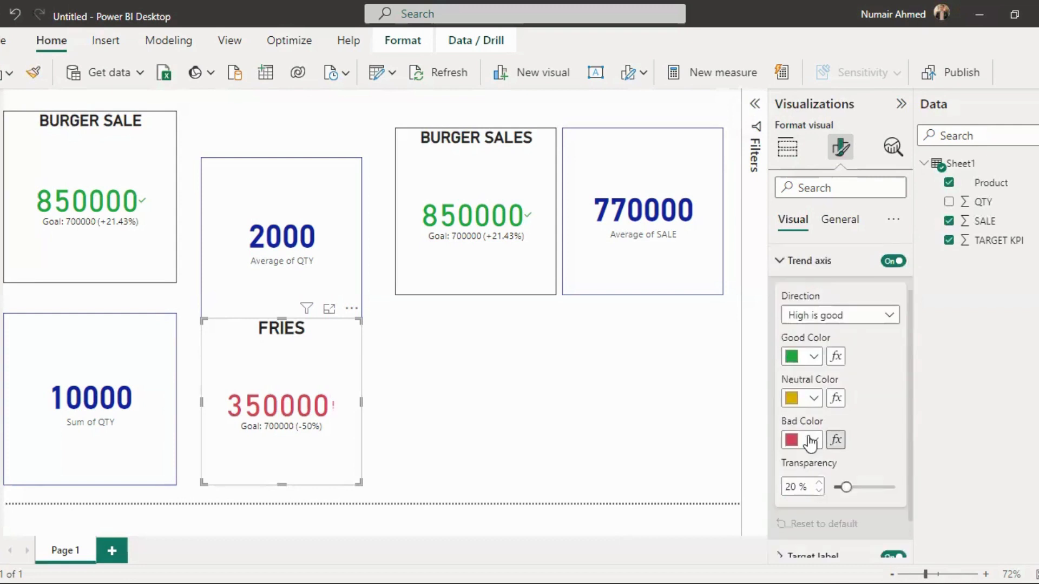
{"action": "left_click", "coordinate": [806, 441]}
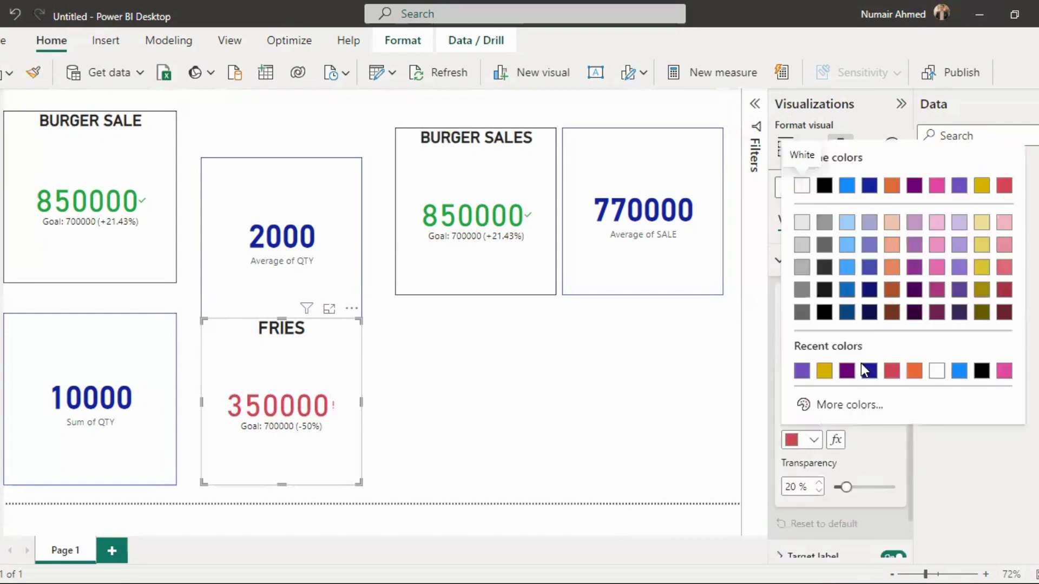
{"action": "left_click", "coordinate": [825, 371]}
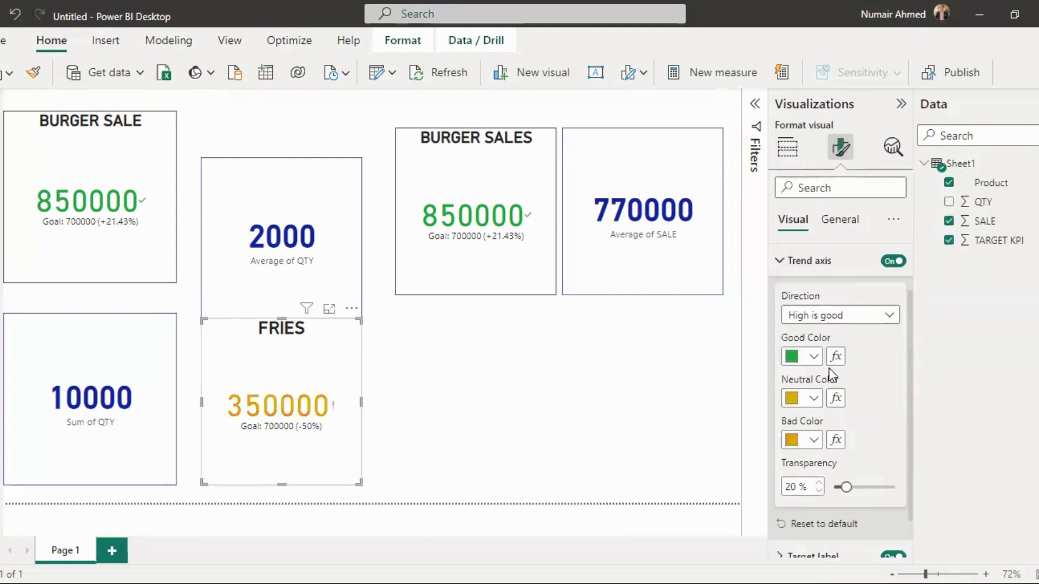
{"action": "left_click", "coordinate": [814, 400]}
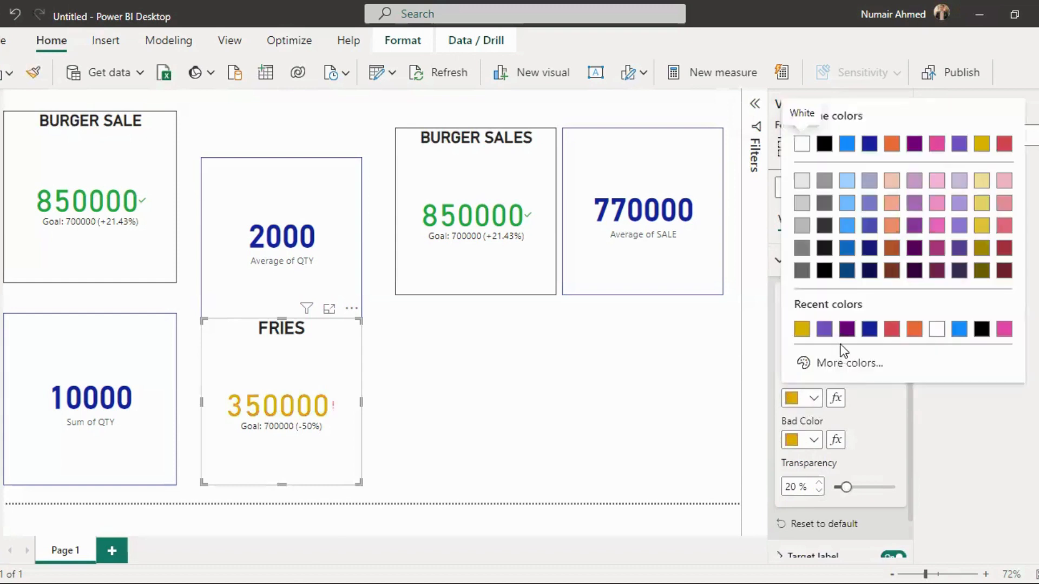
{"action": "left_click", "coordinate": [822, 330]}
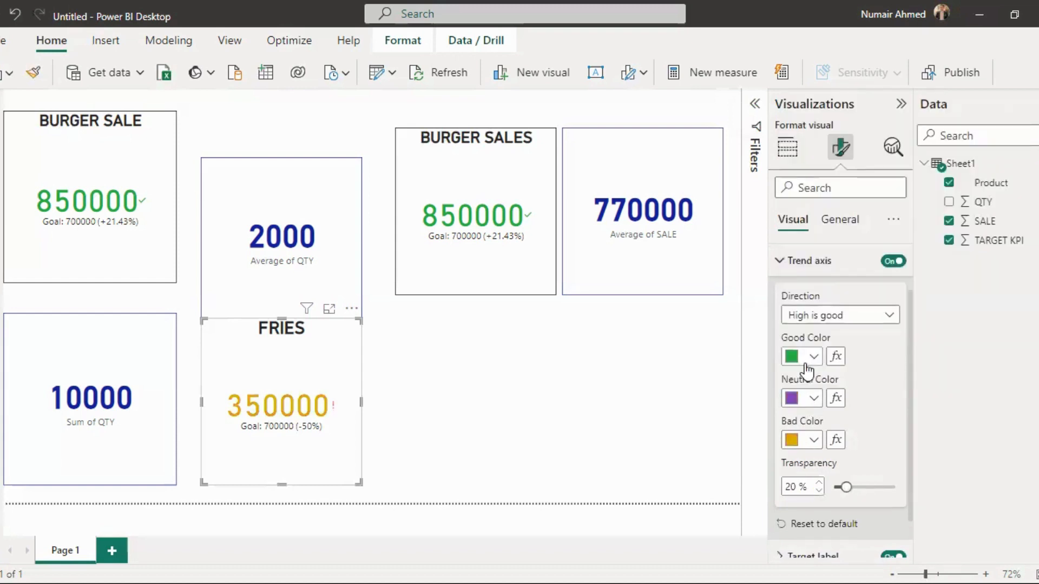
- Set the FRIES KPI's trend axis bad color to red and its neutral color to orange
{"action": "left_click", "coordinate": [813, 439]}
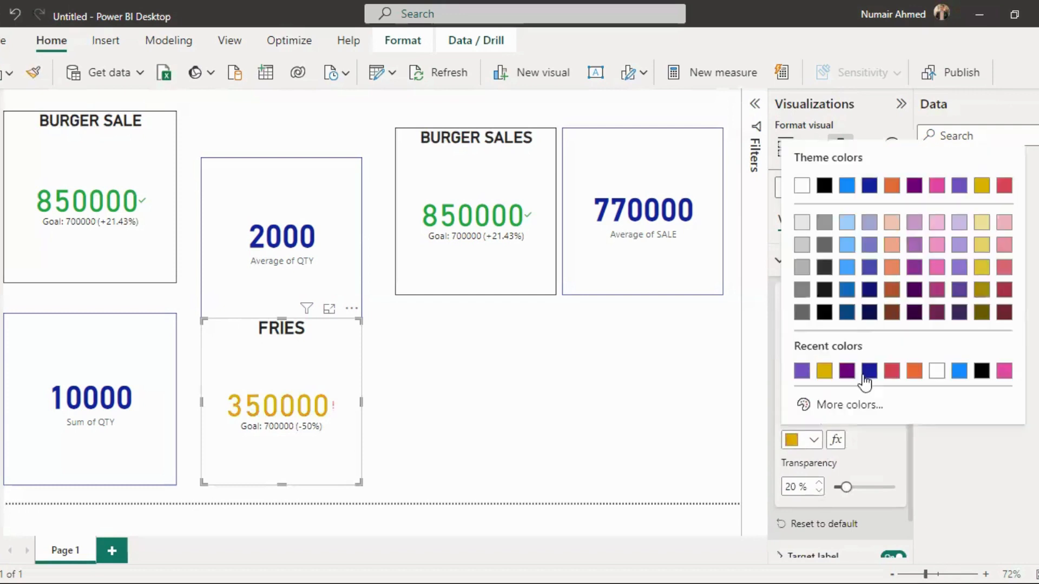
{"action": "left_click", "coordinate": [892, 372]}
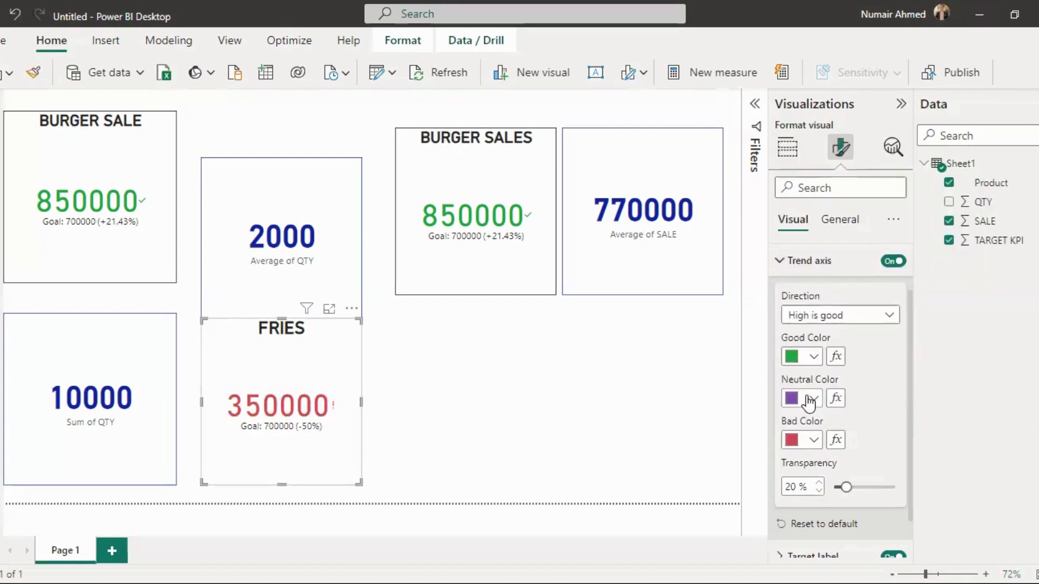
{"action": "left_click", "coordinate": [812, 399]}
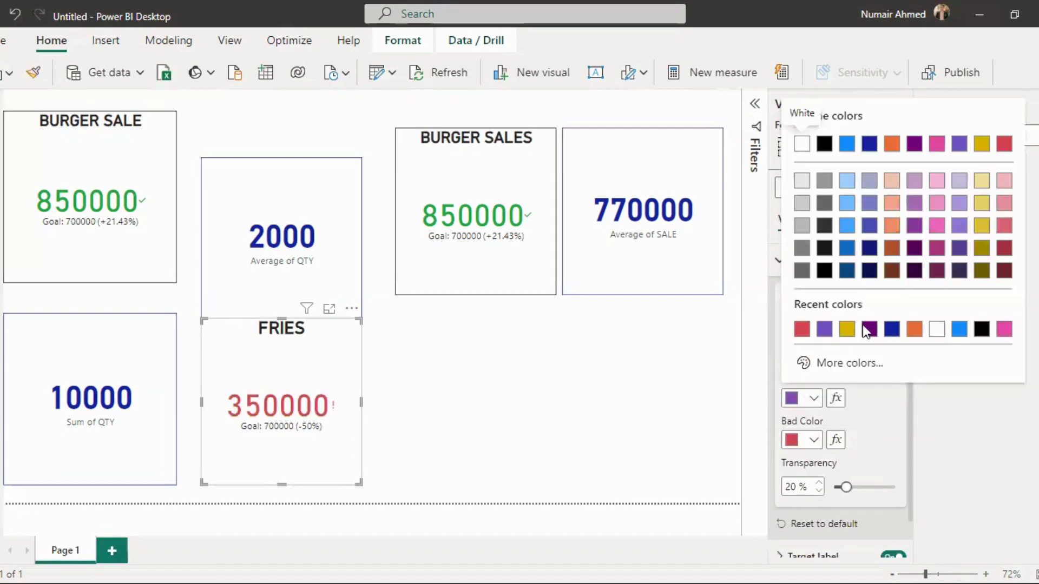
{"action": "left_click", "coordinate": [913, 329]}
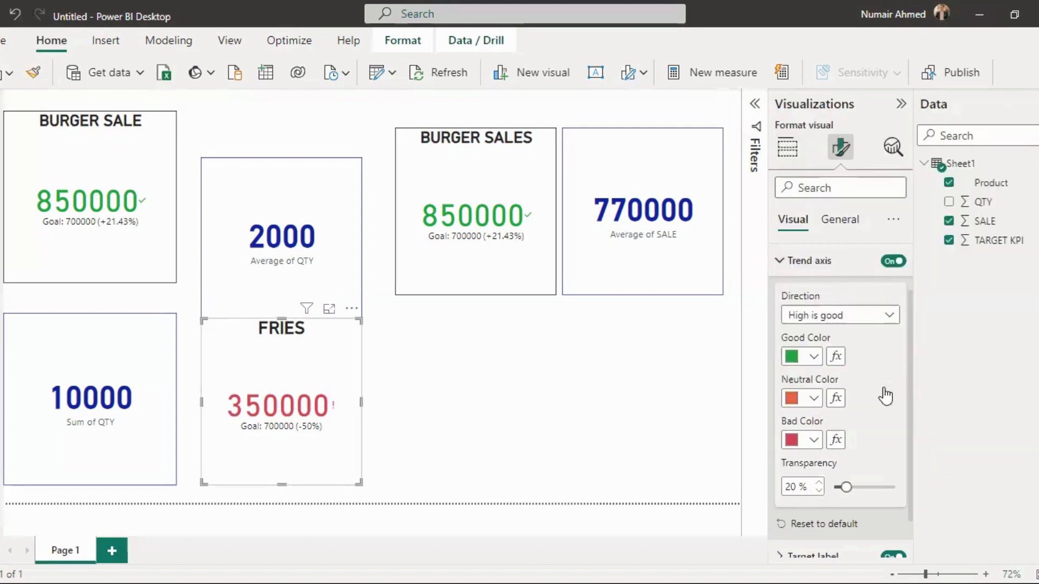
{"action": "left_click", "coordinate": [836, 264]}
{"action": "left_click", "coordinate": [421, 344]}
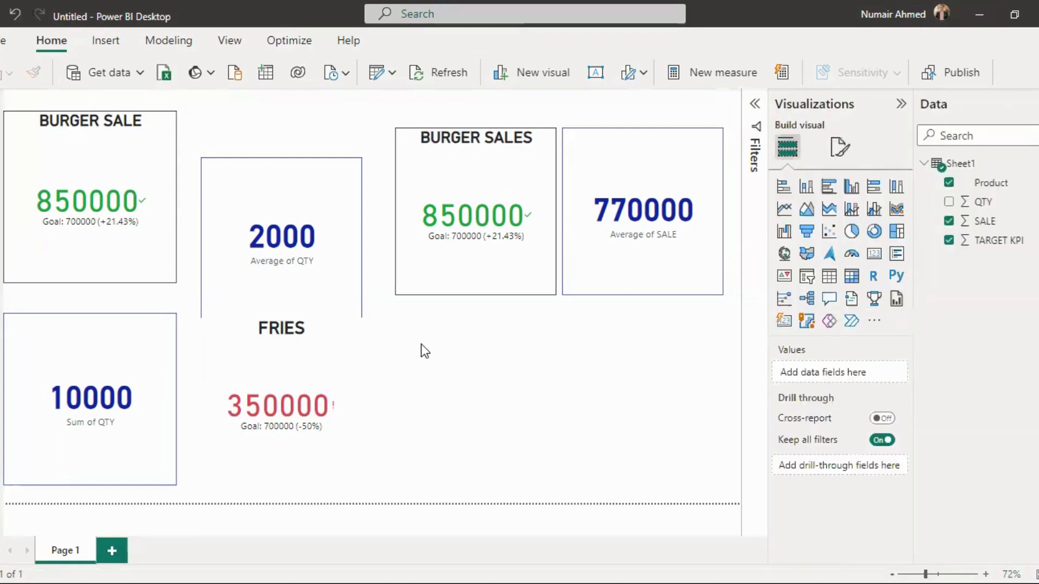
- Turn on the visual border for the FRIES KPI visual
{"action": "left_click", "coordinate": [308, 375]}
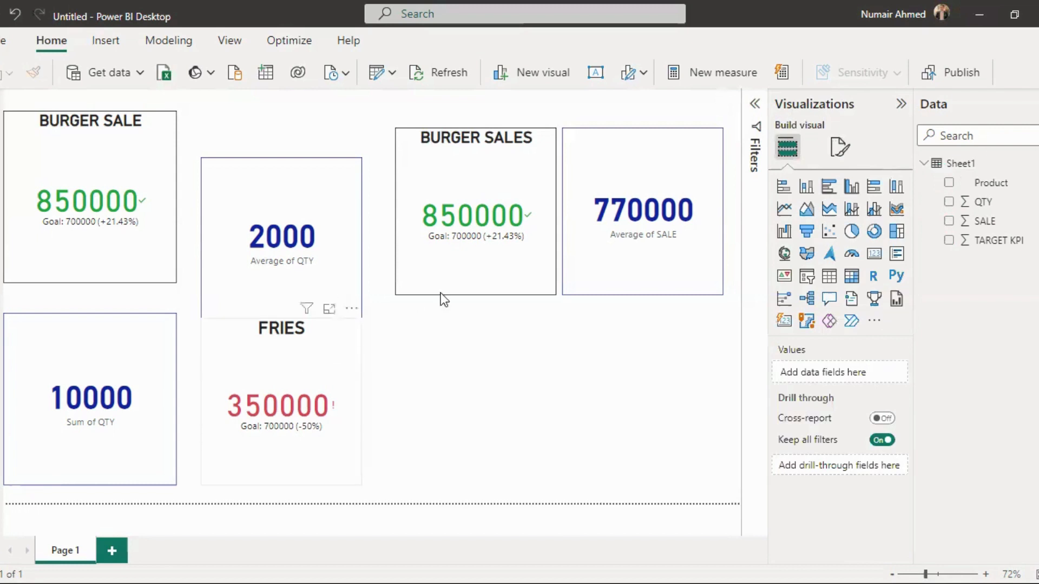
{"action": "left_click", "coordinate": [843, 148]}
{"action": "left_click", "coordinate": [854, 220]}
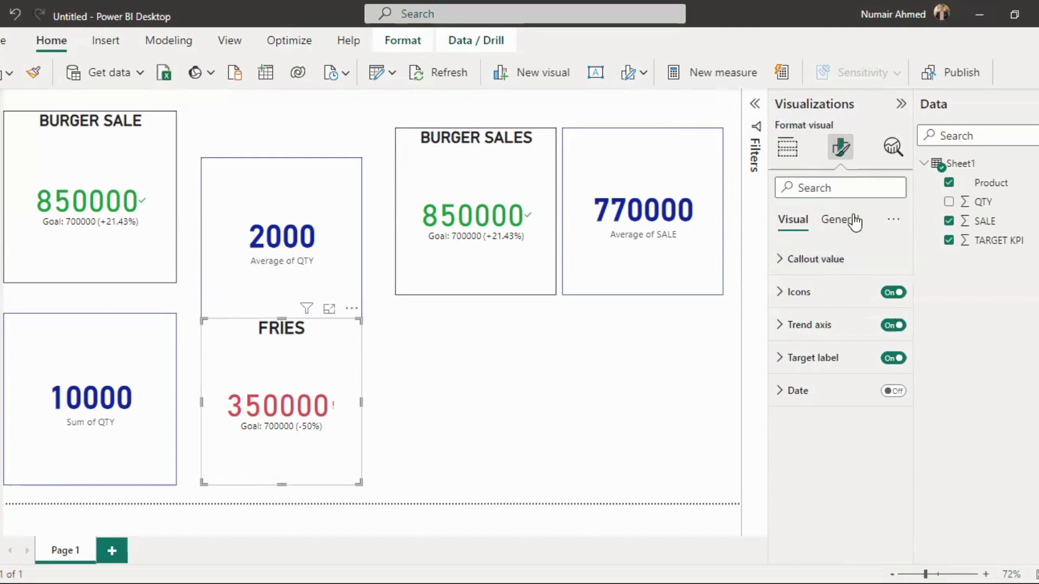
{"action": "left_click", "coordinate": [814, 333]}
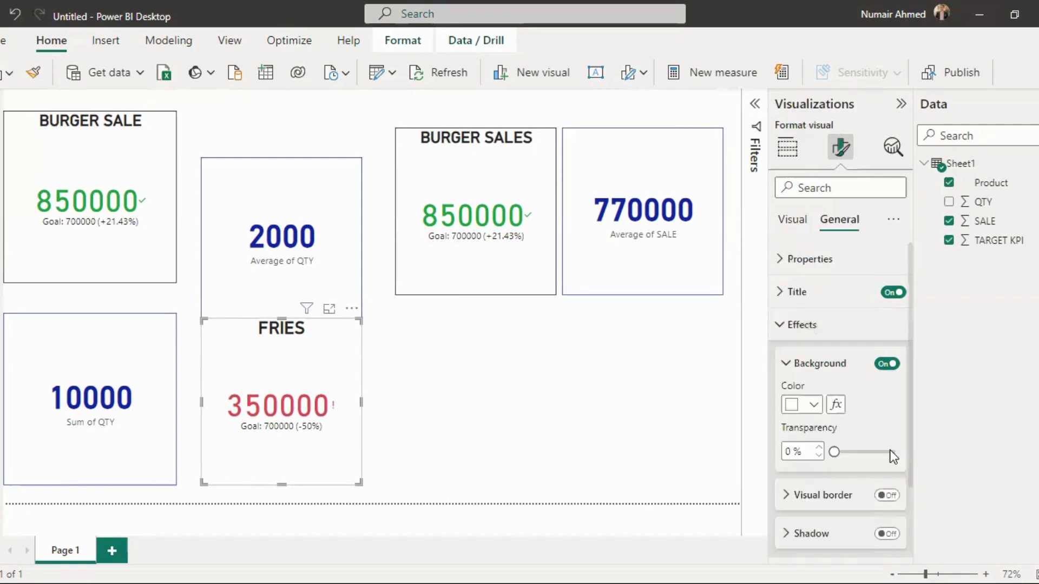
{"action": "left_click", "coordinate": [888, 496]}
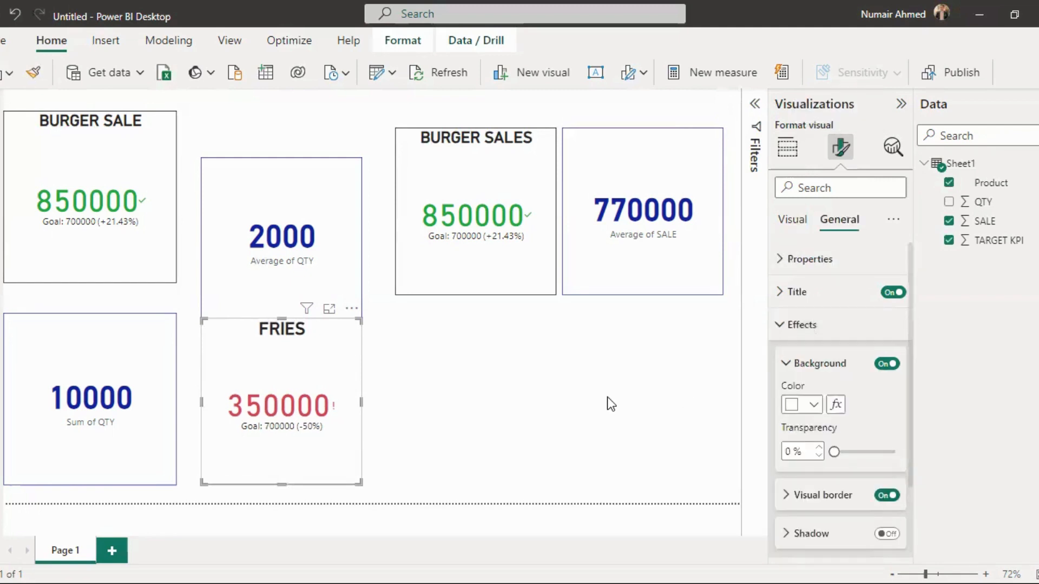
{"action": "left_click", "coordinate": [608, 398]}
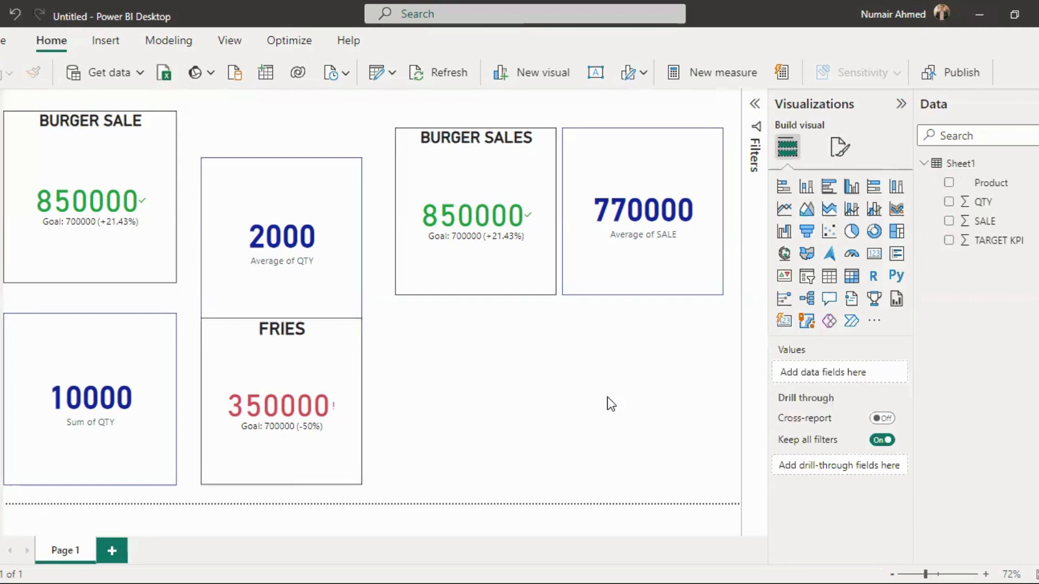